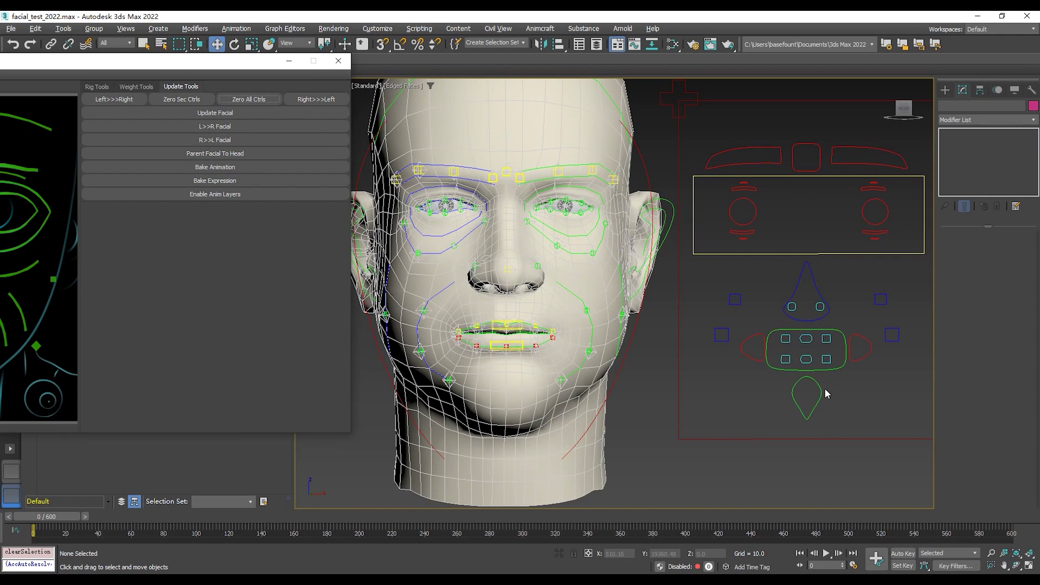
Lower the jaw control to open the mouth and try raising the left lower lip control.
{"action": "left_click_drag", "start_coordinate": [814, 359], "coordinate": [803, 431]}
{"action": "key", "text": "ctrl+z"}
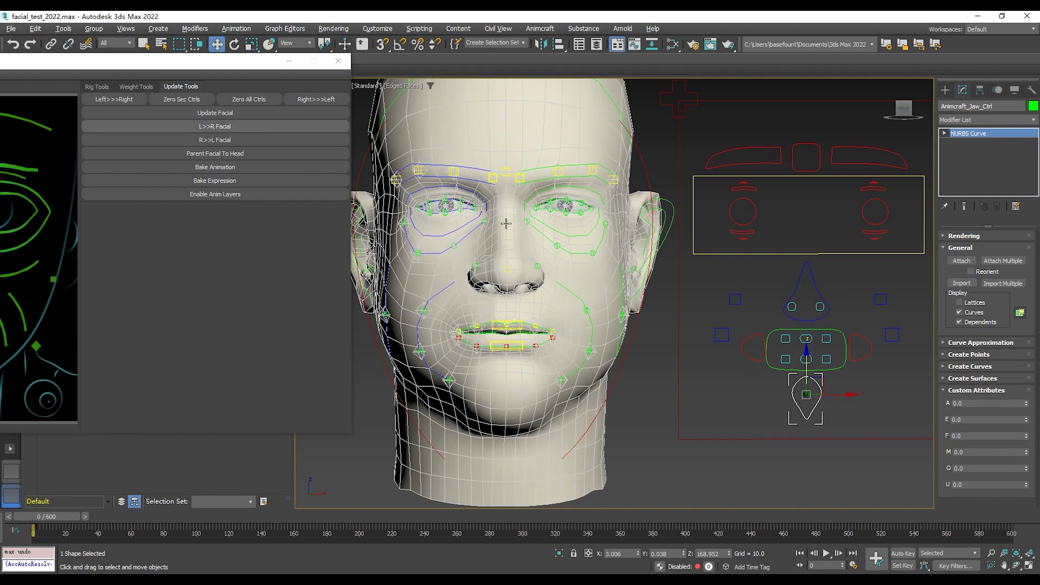
{"action": "scroll", "coordinate": [710, 387], "scroll_direction": "up", "scroll_amount": 5}
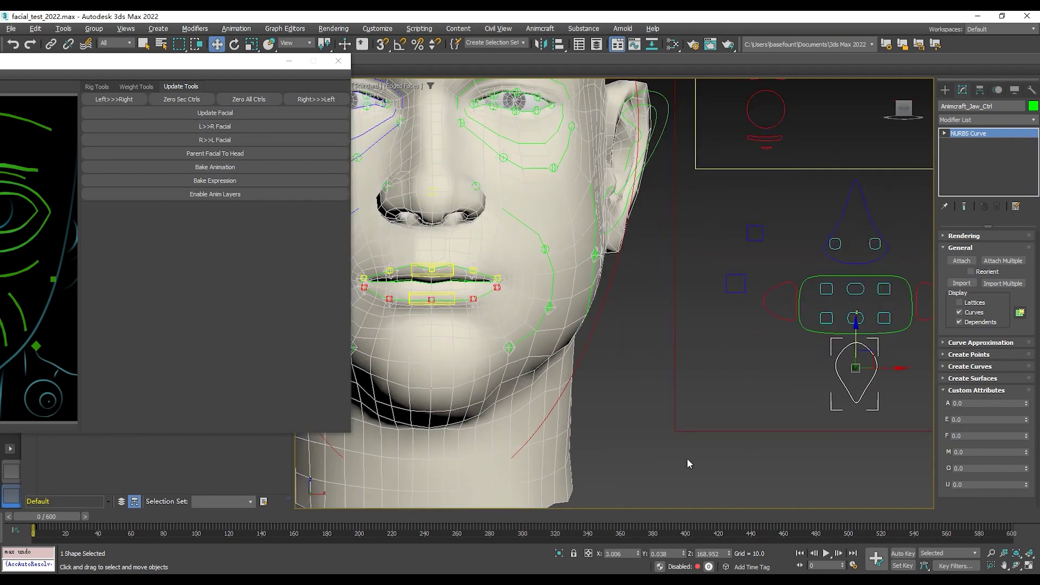
{"action": "left_click_drag", "start_coordinate": [902, 298], "coordinate": [909, 378]}
{"action": "scroll", "coordinate": [527, 388], "scroll_direction": "up", "scroll_amount": 4}
{"action": "left_click", "coordinate": [585, 376]}
{"action": "left_click_drag", "start_coordinate": [588, 333], "coordinate": [590, 283]}
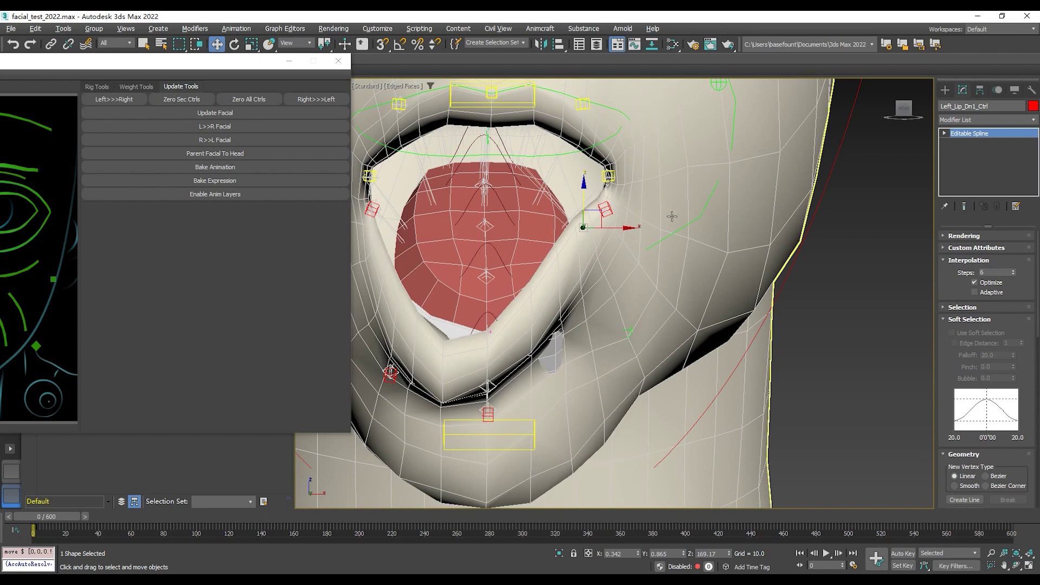
{"action": "key", "text": "ctrl+z"}
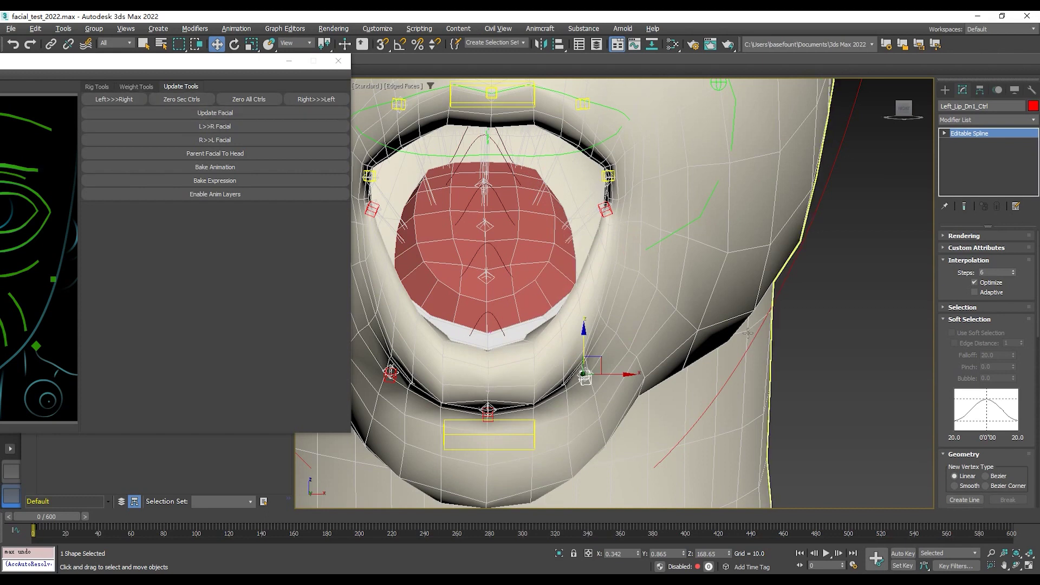
Reset all facial controls to zero after checking the open-mouth pose on the whole head.
{"action": "scroll", "coordinate": [774, 294], "scroll_direction": "down", "scroll_amount": 8}
{"action": "scroll", "coordinate": [773, 293], "scroll_direction": "up", "scroll_amount": 8}
{"action": "scroll", "coordinate": [780, 272], "scroll_direction": "down", "scroll_amount": 4}
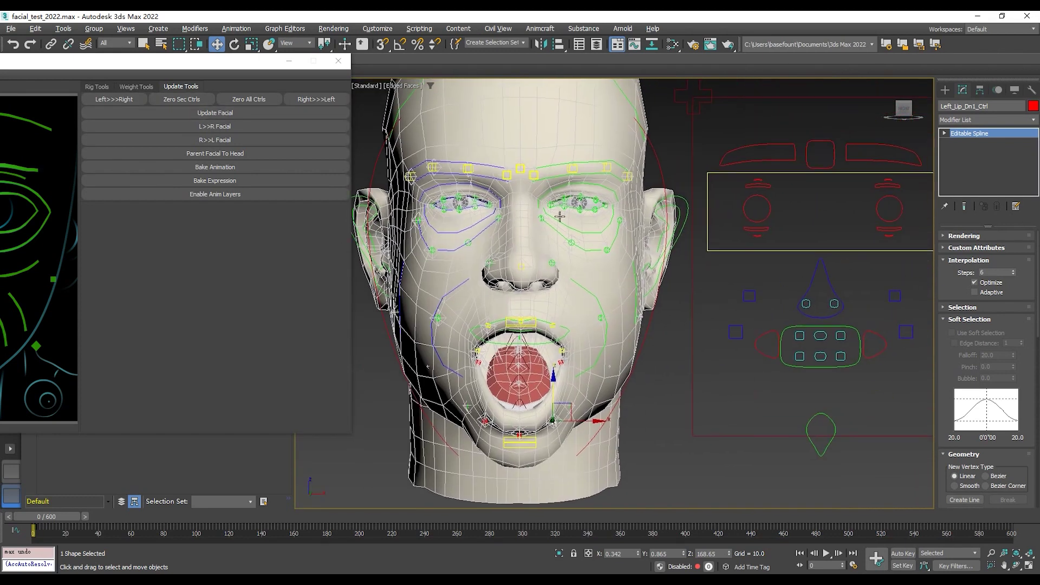
{"action": "left_click", "coordinate": [250, 100]}
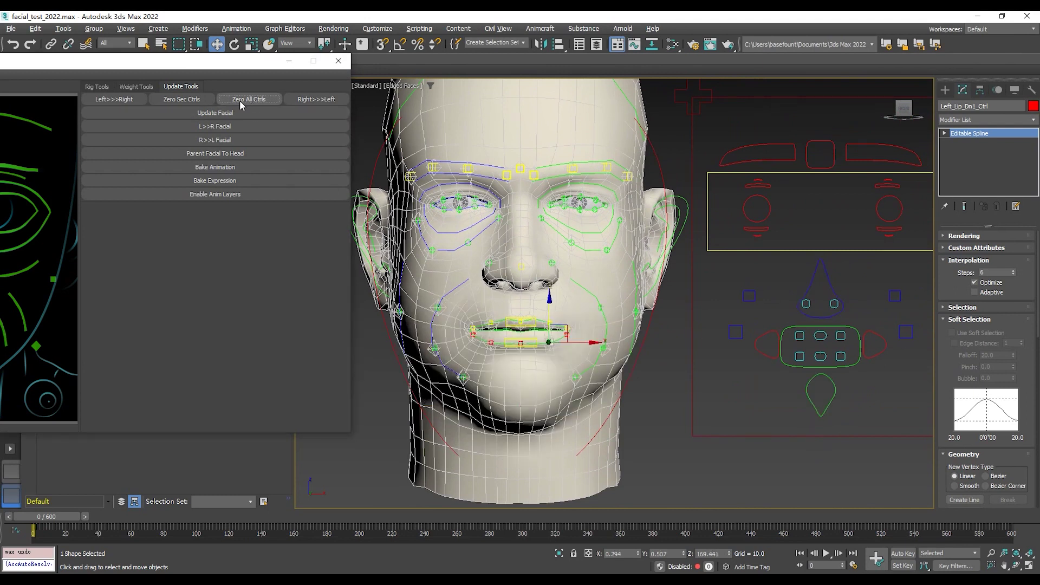
Pose the face with the jaw open and the right brow raised outward, and zero all controls.
{"action": "left_click", "coordinate": [832, 391]}
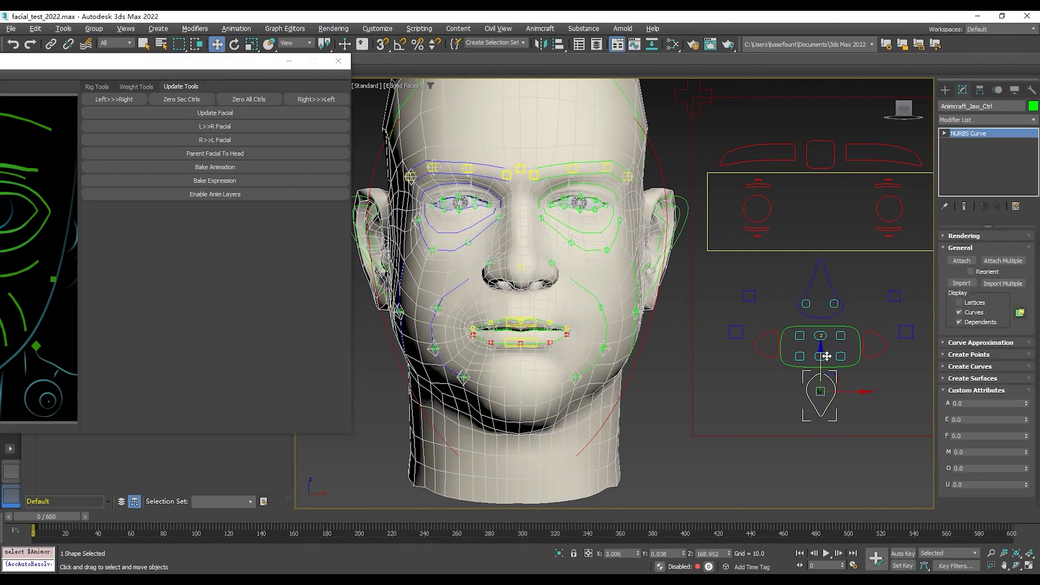
{"action": "left_click_drag", "start_coordinate": [827, 356], "coordinate": [828, 396]}
{"action": "left_click", "coordinate": [764, 150]}
{"action": "left_click_drag", "start_coordinate": [774, 134], "coordinate": [751, 110]}
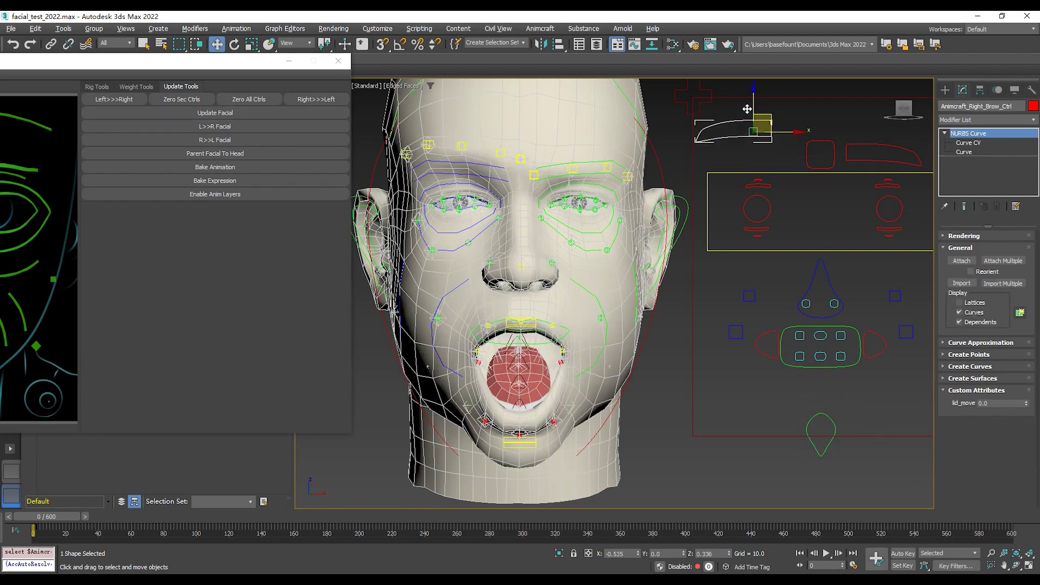
{"action": "left_click", "coordinate": [242, 99]}
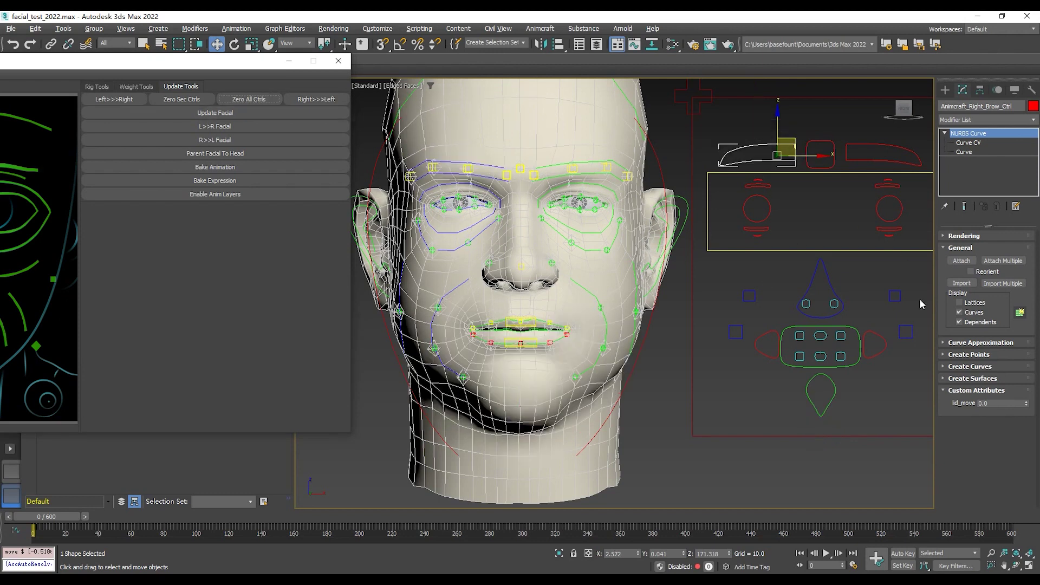
Open the mouth with the jaw control and reset the rig using Zero Sec Ctrls.
{"action": "left_click", "coordinate": [838, 389]}
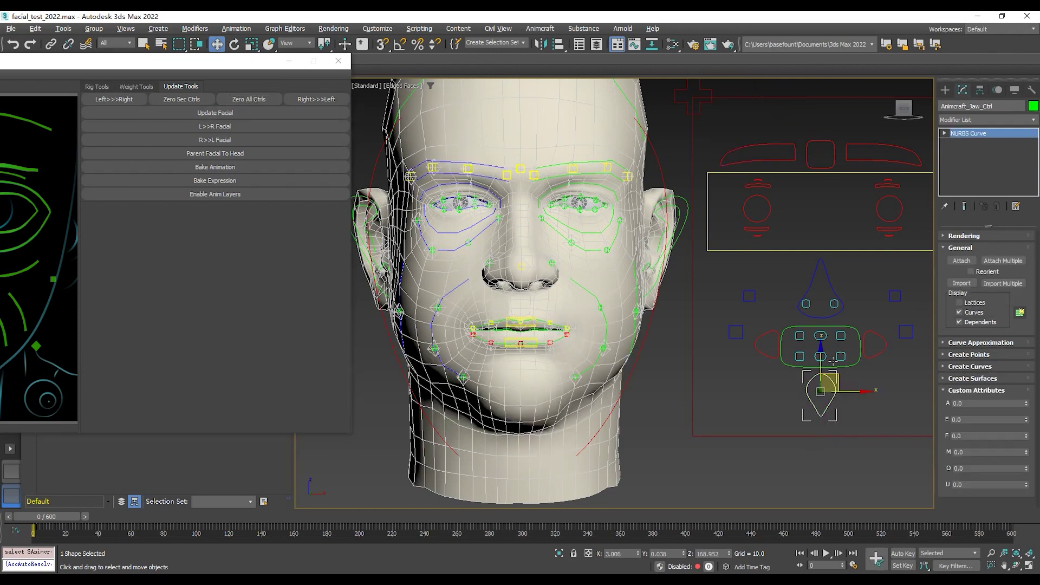
{"action": "left_click_drag", "start_coordinate": [826, 358], "coordinate": [826, 399]}
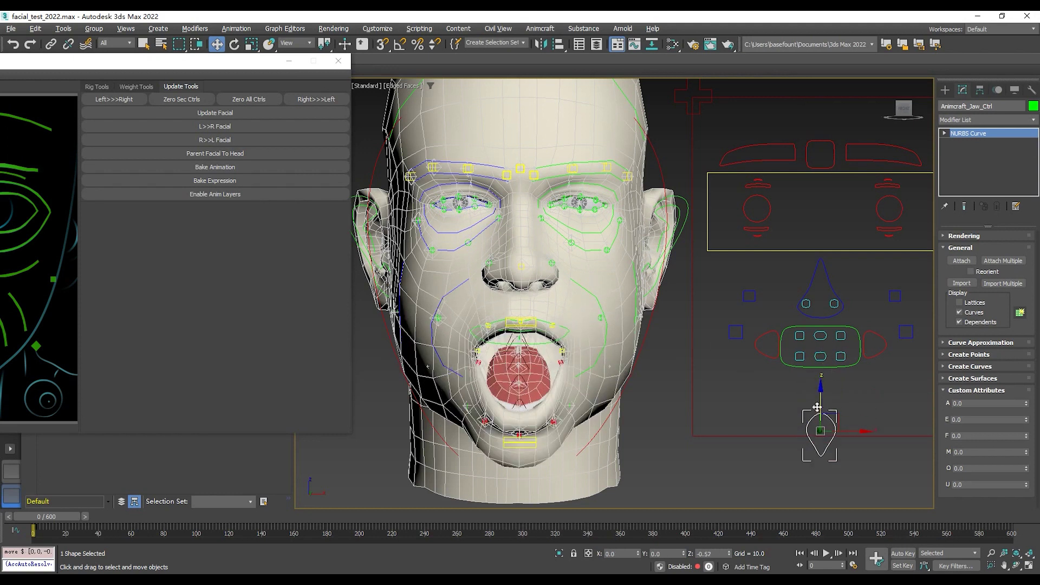
{"action": "left_click", "coordinate": [182, 101]}
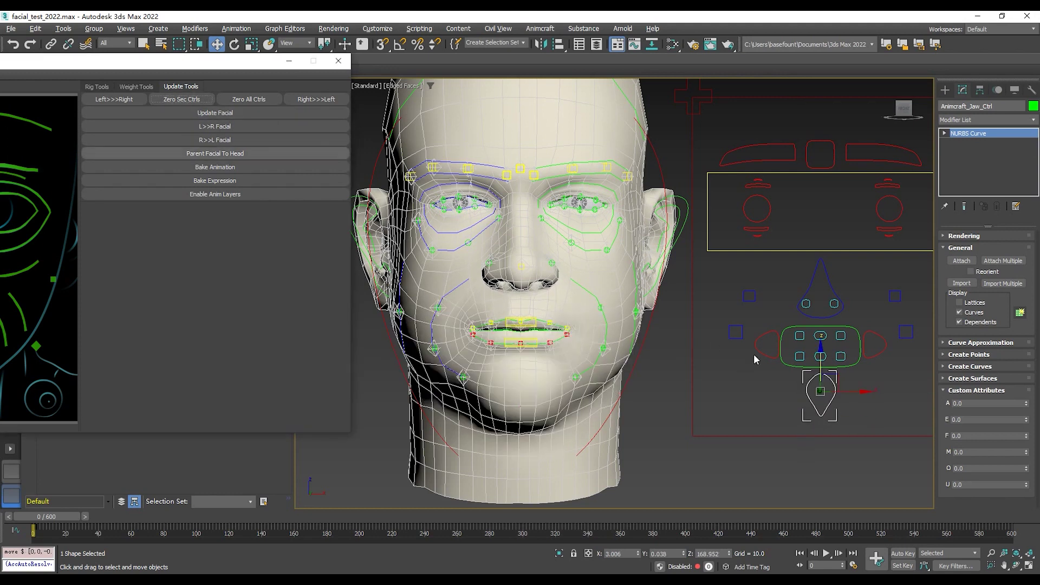
Move the right mouth-corner control outward and down, and mirror the pose from right to left.
{"action": "middle_click_drag", "start_coordinate": [850, 250], "coordinate": [791, 242]}
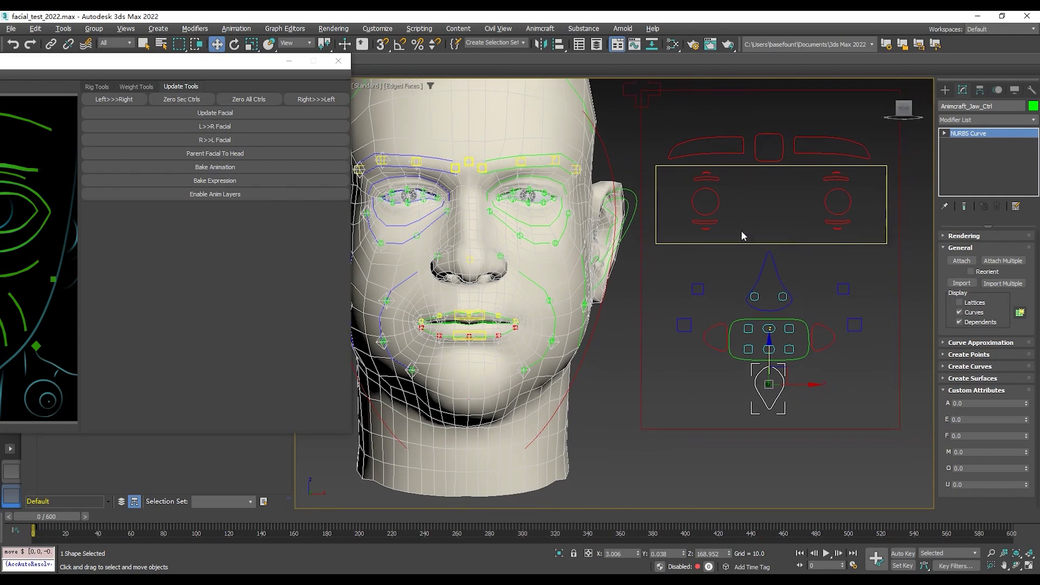
{"action": "left_click", "coordinate": [724, 328]}
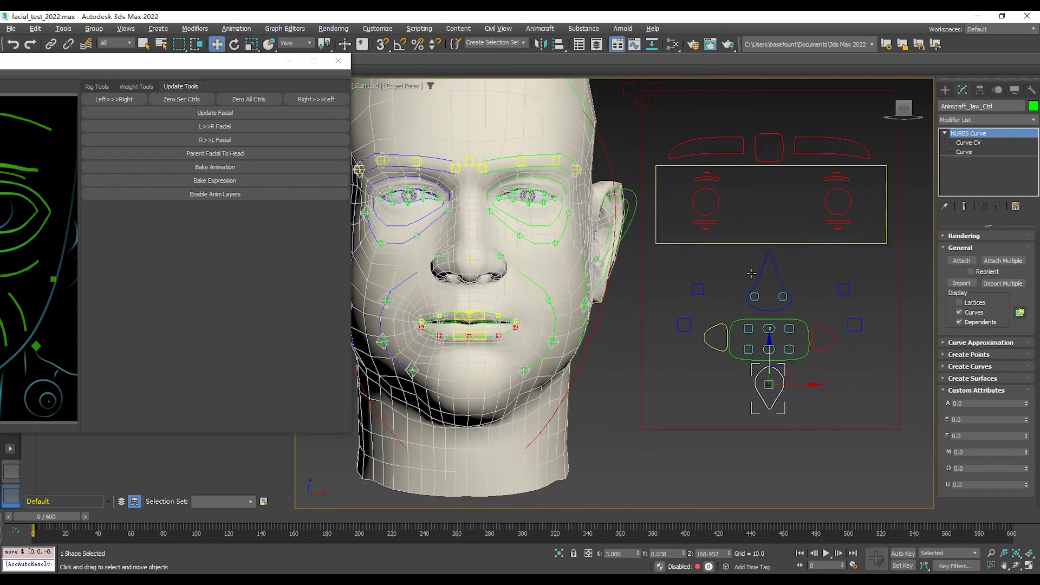
{"action": "left_click_drag", "start_coordinate": [743, 338], "coordinate": [717, 340]}
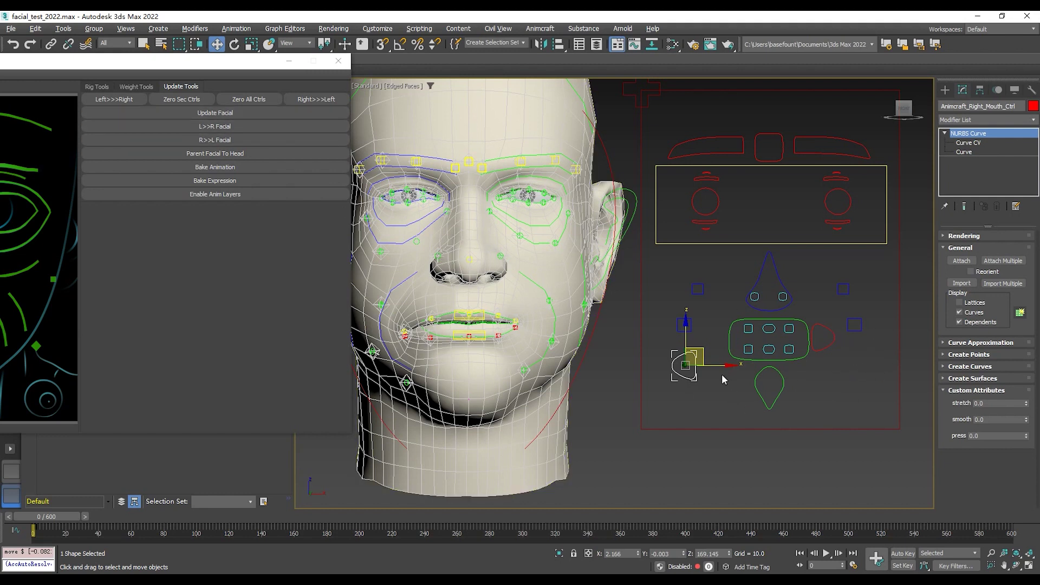
{"action": "left_click", "coordinate": [306, 101]}
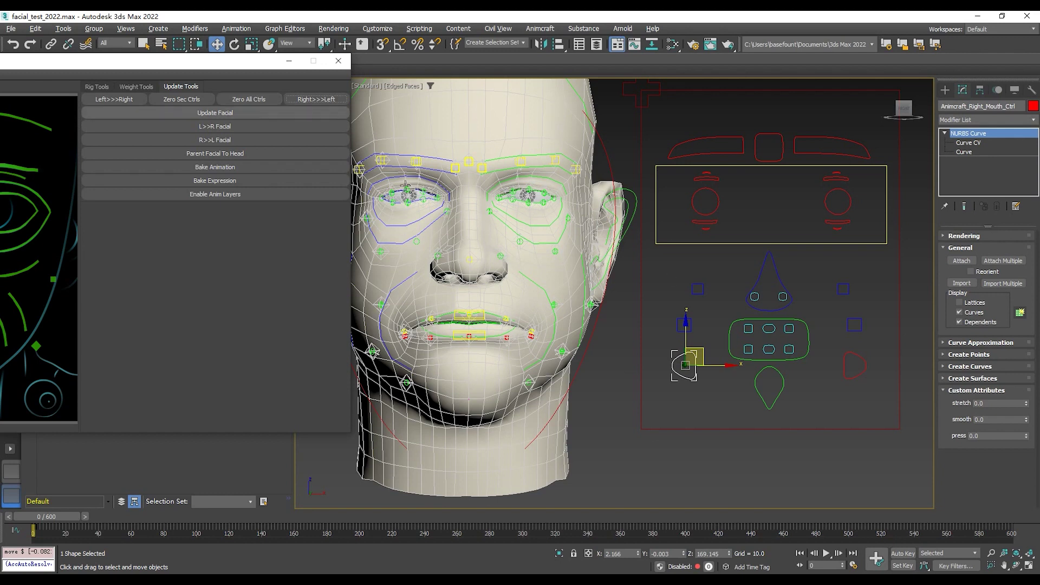
Zero all facial controls and lower the jaw control to about Z 168.55 to open the mouth.
{"action": "left_click", "coordinate": [258, 102]}
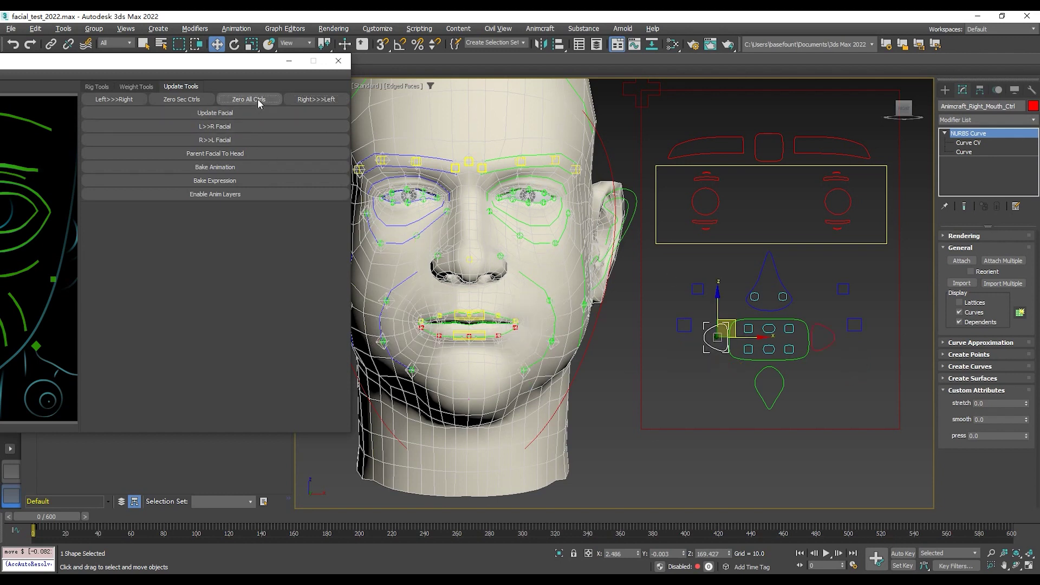
{"action": "scroll", "coordinate": [611, 359], "scroll_direction": "up", "scroll_amount": 4}
{"action": "middle_click_drag", "start_coordinate": [569, 365], "coordinate": [745, 353]}
{"action": "scroll", "coordinate": [745, 352], "scroll_direction": "down", "scroll_amount": 2}
{"action": "left_click", "coordinate": [913, 401]}
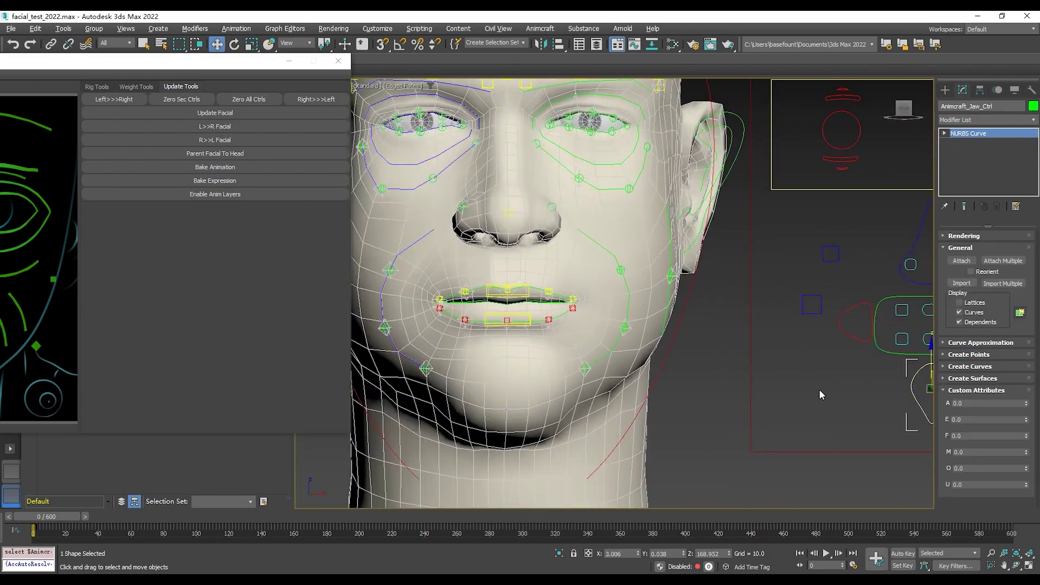
{"action": "middle_click_drag", "start_coordinate": [819, 389], "coordinate": [672, 378]}
{"action": "scroll", "coordinate": [694, 380], "scroll_direction": "down", "scroll_amount": 2}
{"action": "scroll", "coordinate": [629, 374], "scroll_direction": "up", "scroll_amount": 3}
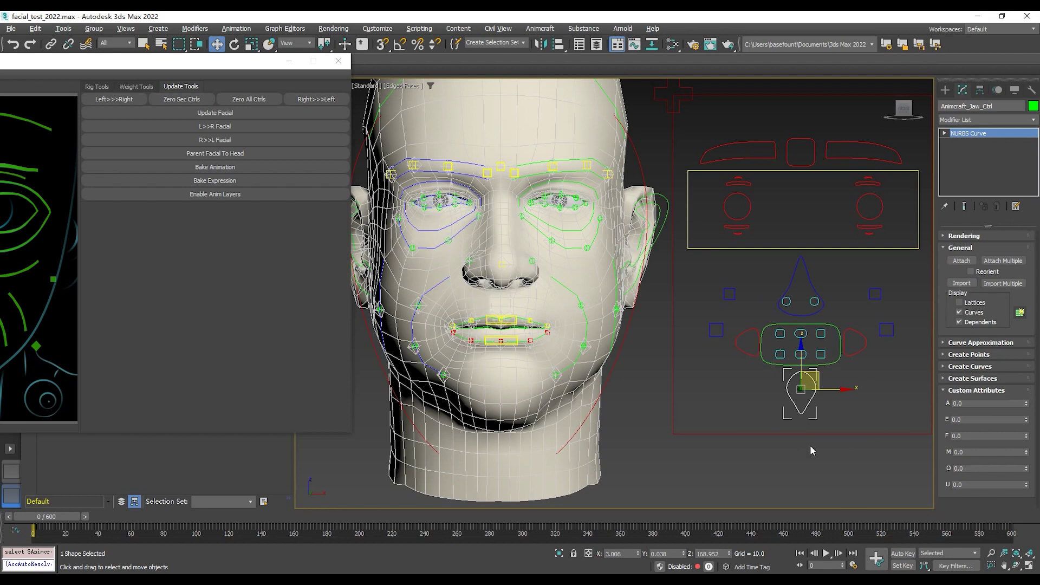
{"action": "left_click_drag", "start_coordinate": [806, 347], "coordinate": [791, 404]}
{"action": "middle_click_drag", "start_coordinate": [694, 398], "coordinate": [717, 351]}
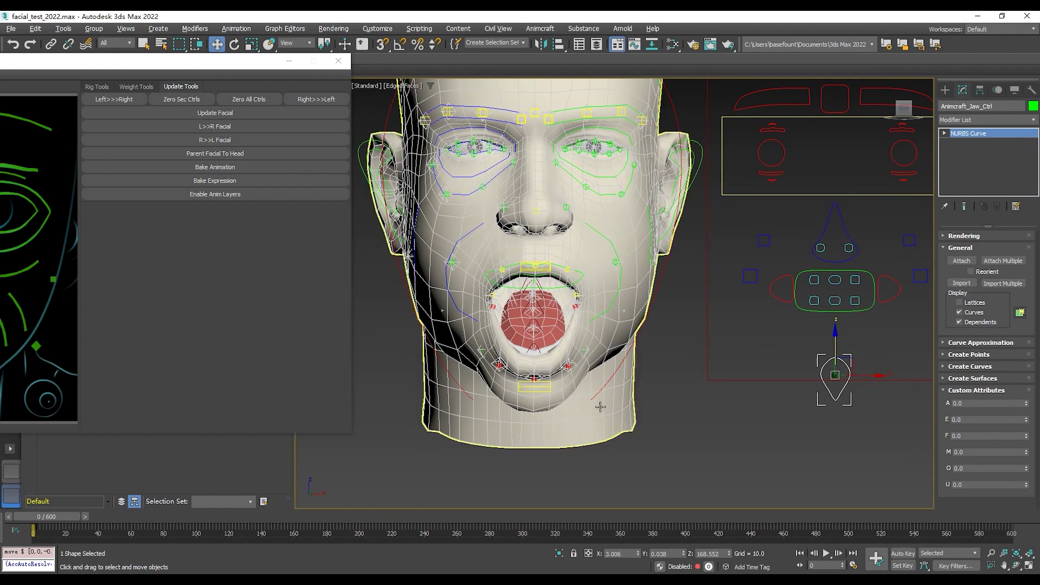
Raise the left lower lip control to about Z 168.86 and mirror the lip shape from left to right.
{"action": "scroll", "coordinate": [600, 407], "scroll_direction": "up", "scroll_amount": 5}
{"action": "middle_click_drag", "start_coordinate": [477, 262], "coordinate": [673, 381]}
{"action": "left_click", "coordinate": [696, 411]}
{"action": "left_click_drag", "start_coordinate": [698, 372], "coordinate": [706, 312]}
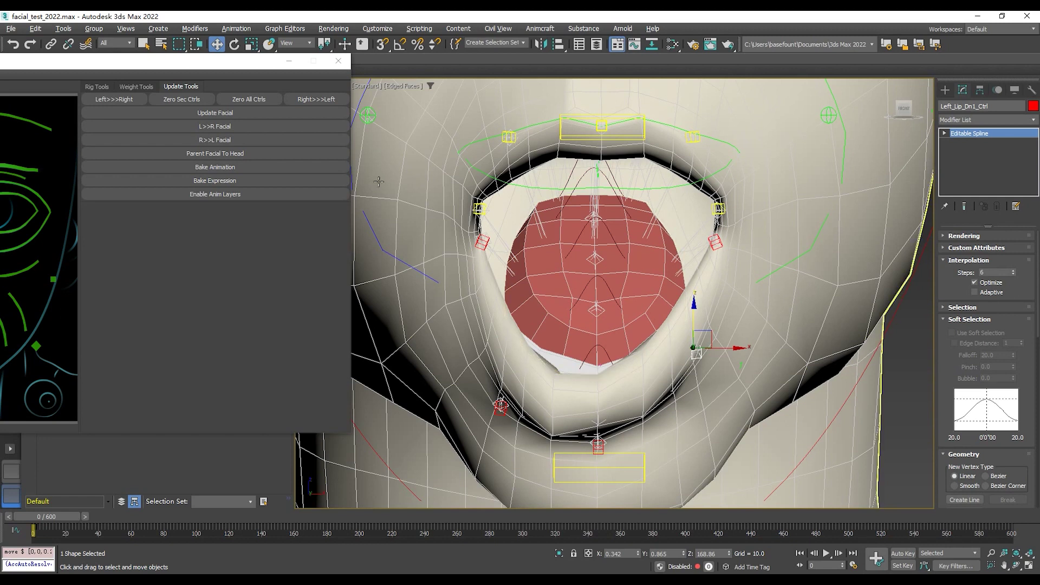
{"action": "left_click", "coordinate": [114, 99]}
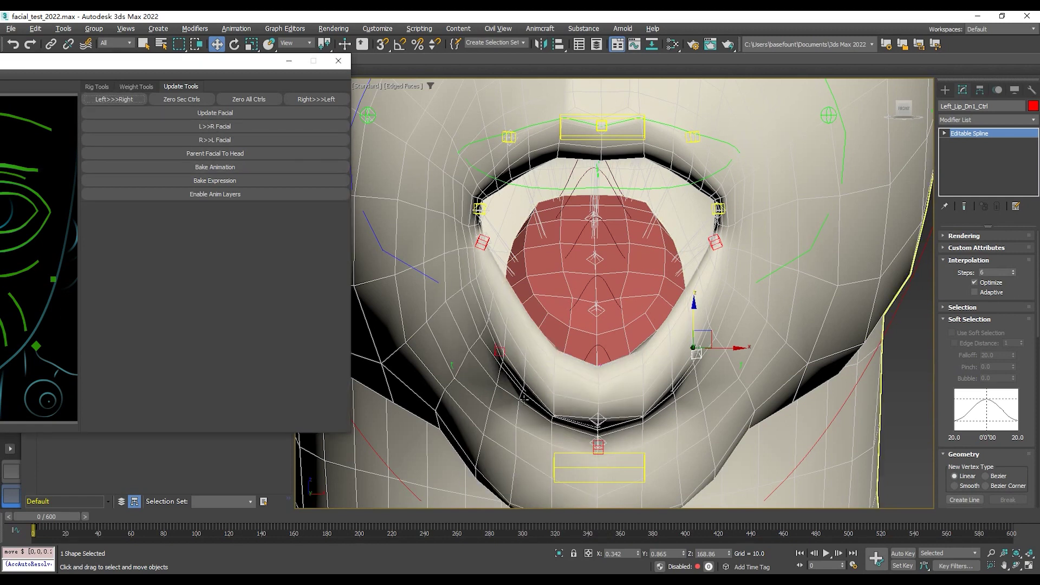
{"action": "scroll", "coordinate": [758, 331], "scroll_direction": "down", "scroll_amount": 4}
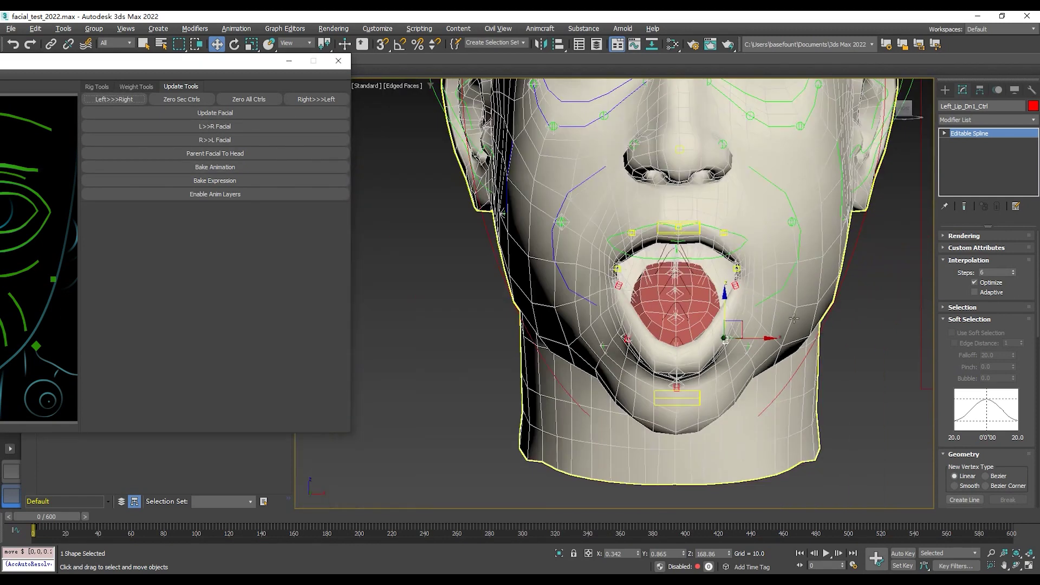
{"action": "scroll", "coordinate": [633, 353], "scroll_direction": "up", "scroll_amount": 4}
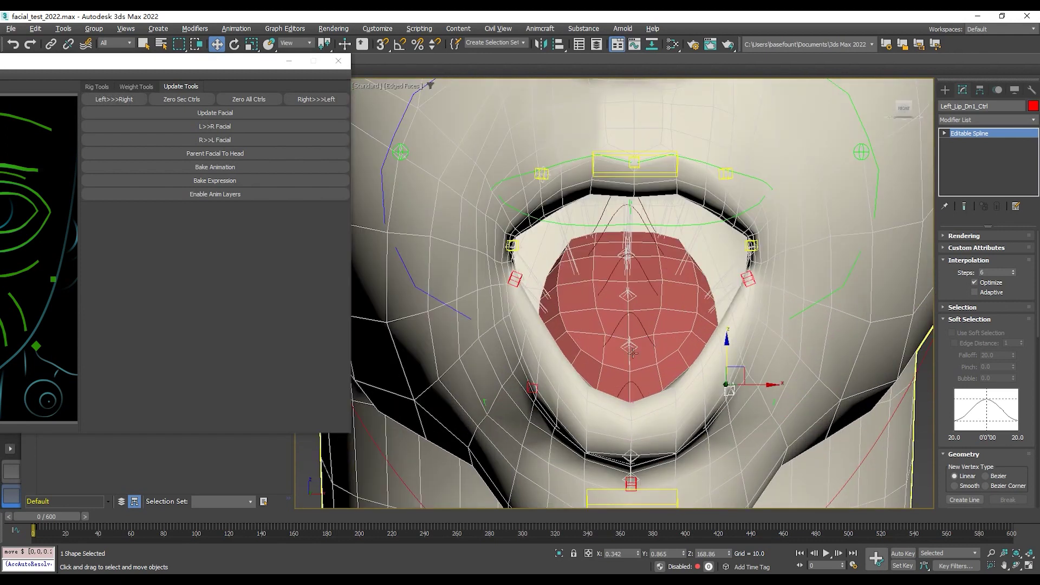
Store the corrected open-jaw lip shape in the rig with Update Facial.
{"action": "left_click", "coordinate": [214, 113]}
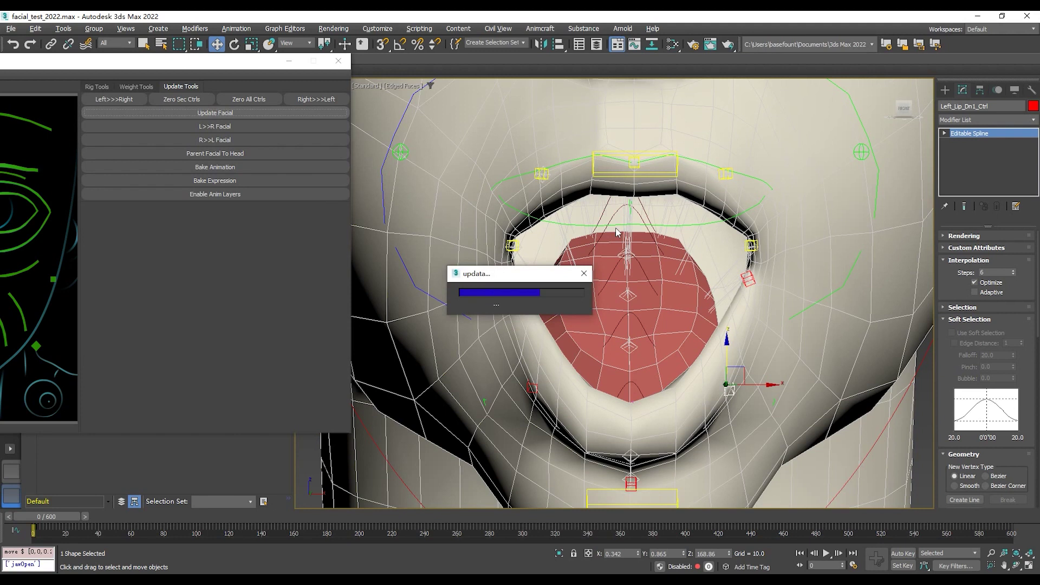
{"action": "left_click", "coordinate": [536, 309]}
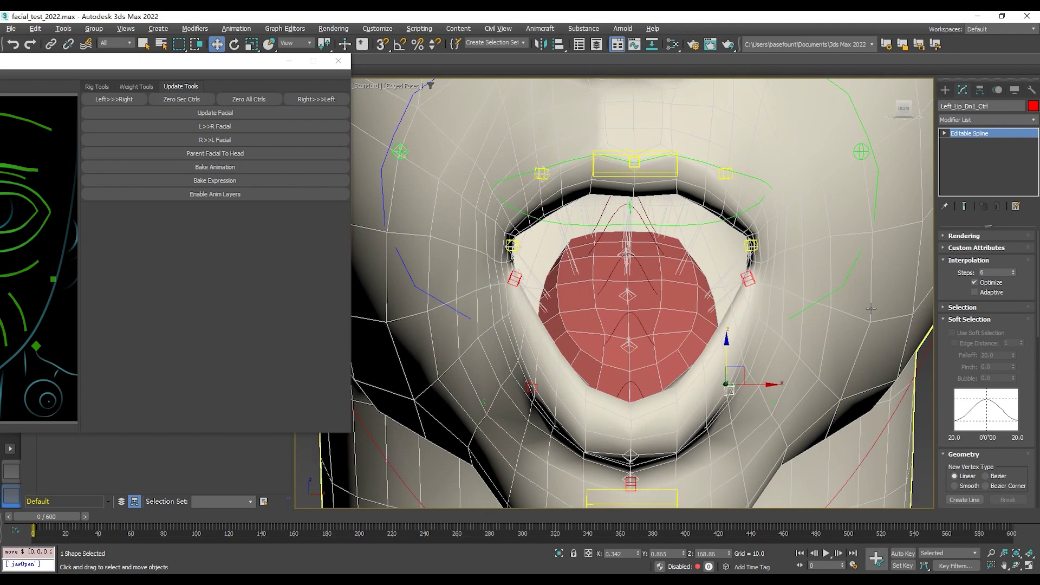
{"action": "middle_click_drag", "start_coordinate": [871, 309], "coordinate": [767, 310]}
{"action": "scroll", "coordinate": [650, 357], "scroll_direction": "down", "scroll_amount": 6}
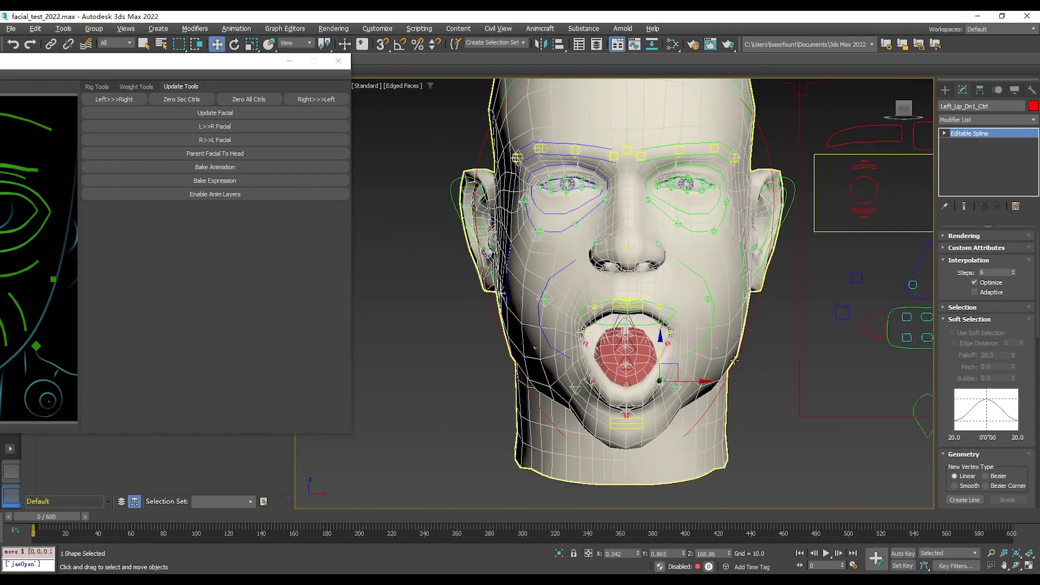
Test the updated mouth shape with the jaw control at about Z 168.60, and zero all facial controls.
{"action": "left_click", "coordinate": [851, 409]}
{"action": "mouse_move", "coordinate": [846, 391]}
{"action": "left_mouse_down"}
{"action": "mouse_move", "coordinate": [847, 342]}
{"action": "mouse_move", "coordinate": [847, 403]}
{"action": "mouse_move", "coordinate": [847, 344]}
{"action": "mouse_move", "coordinate": [838, 393]}
{"action": "mouse_move", "coordinate": [843, 352]}
{"action": "mouse_move", "coordinate": [842, 388]}
{"action": "mouse_move", "coordinate": [842, 358]}
{"action": "mouse_move", "coordinate": [842, 374]}
{"action": "left_mouse_up"}
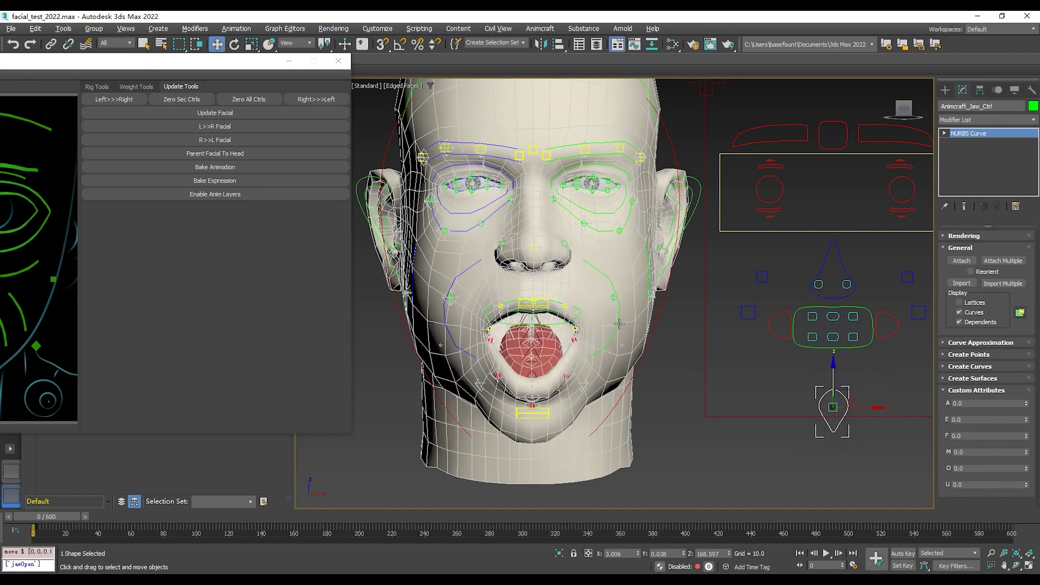
{"action": "left_click", "coordinate": [258, 100]}
Lower the right upper eyelid control to about Z 170.83 to close the right eye.
{"action": "middle_click_drag", "start_coordinate": [580, 151], "coordinate": [693, 237]}
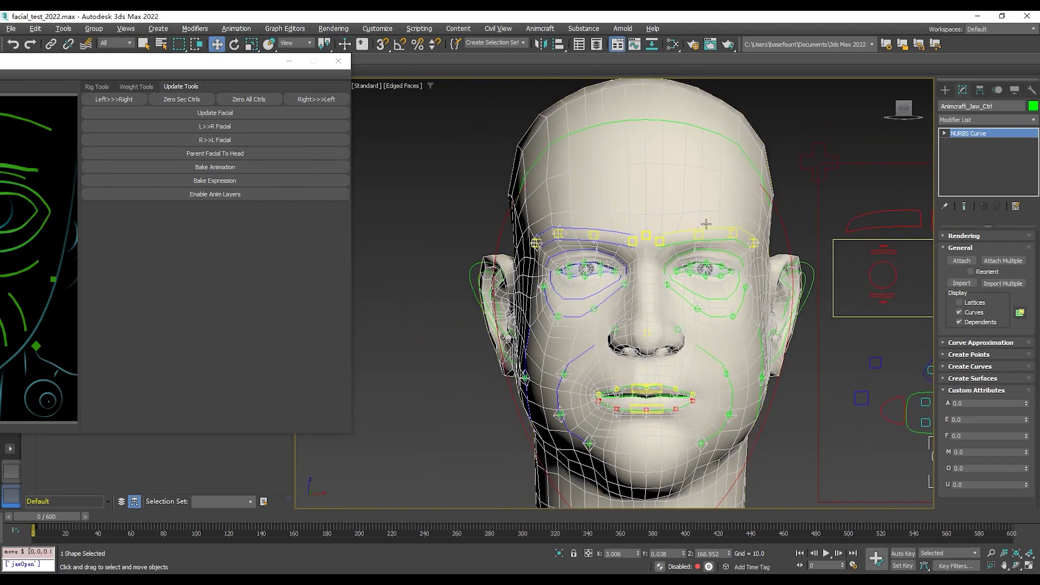
{"action": "scroll", "coordinate": [781, 233], "scroll_direction": "up", "scroll_amount": 3}
{"action": "scroll", "coordinate": [769, 239], "scroll_direction": "down", "scroll_amount": 2}
{"action": "scroll", "coordinate": [759, 342], "scroll_direction": "up", "scroll_amount": 1}
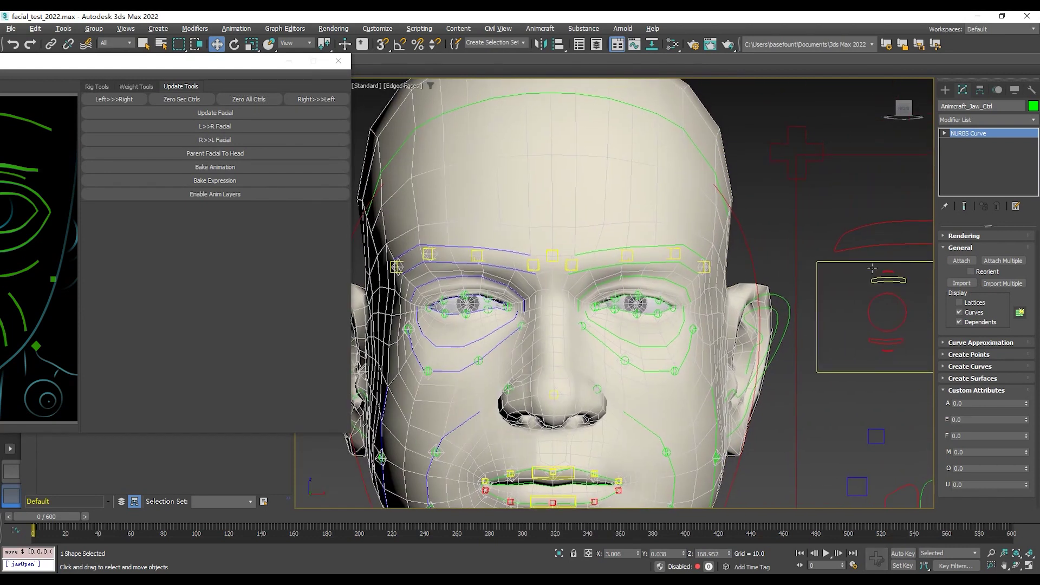
{"action": "left_click", "coordinate": [875, 277]}
{"action": "left_click_drag", "start_coordinate": [892, 239], "coordinate": [891, 271]}
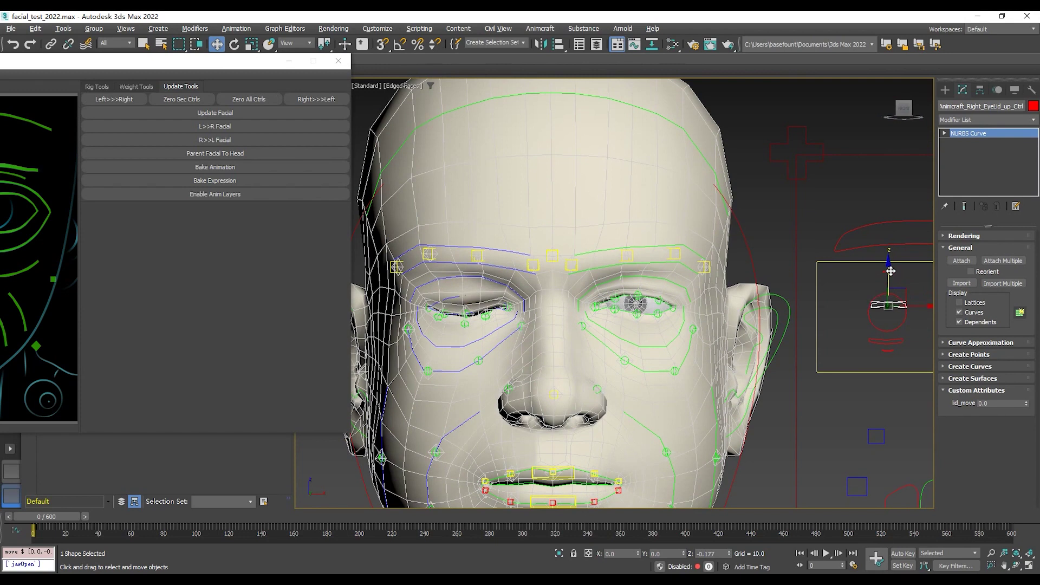
{"action": "scroll", "coordinate": [544, 275], "scroll_direction": "up", "scroll_amount": 3}
{"action": "scroll", "coordinate": [596, 270], "scroll_direction": "down", "scroll_amount": 5}
{"action": "scroll", "coordinate": [799, 279], "scroll_direction": "up", "scroll_amount": 1}
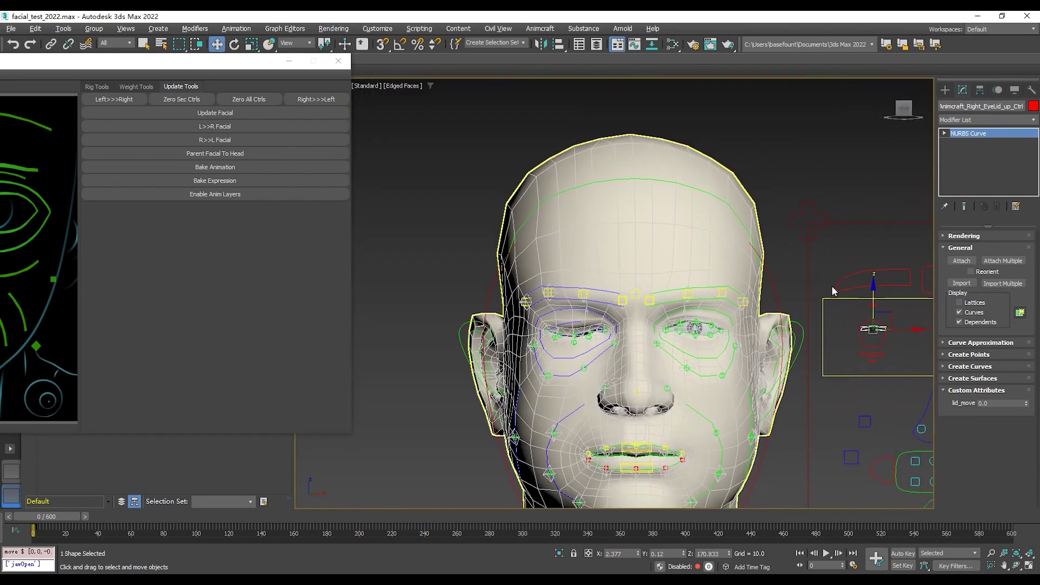
Lower the right upper eyelid control further to about Z 170.77 to check the closed lid, and zero all facial controls.
{"action": "left_click_drag", "start_coordinate": [878, 295], "coordinate": [878, 299]}
{"action": "scroll", "coordinate": [564, 337], "scroll_direction": "up", "scroll_amount": 4}
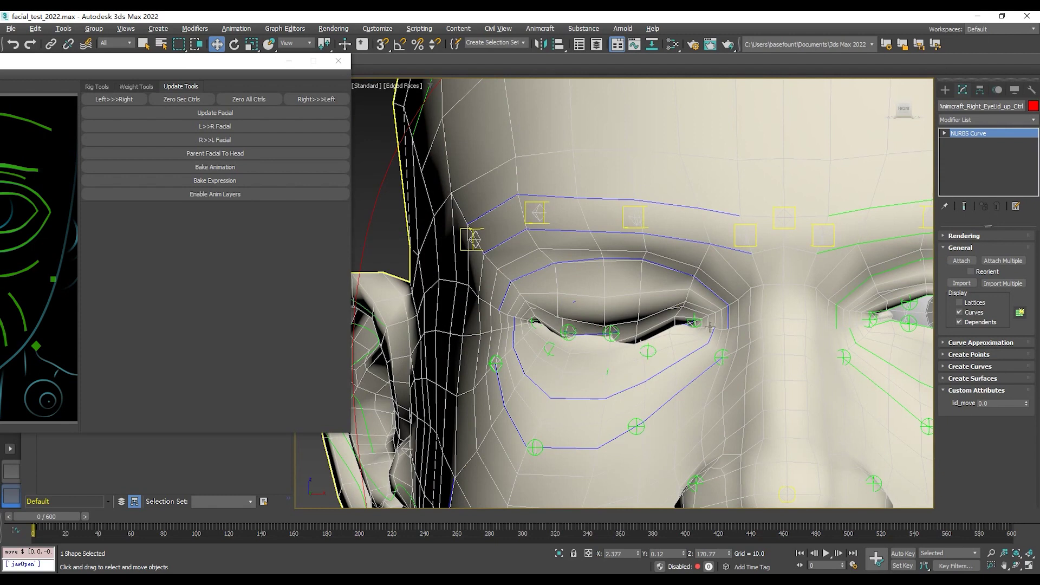
{"action": "scroll", "coordinate": [710, 332], "scroll_direction": "down", "scroll_amount": 4}
{"action": "scroll", "coordinate": [821, 304], "scroll_direction": "down", "scroll_amount": 5}
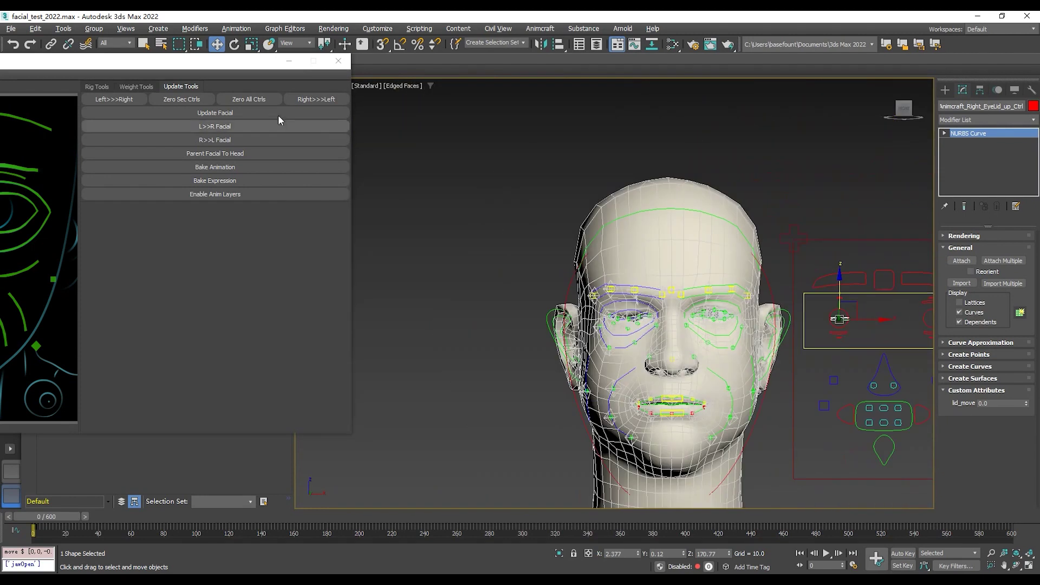
{"action": "left_click", "coordinate": [249, 99]}
{"action": "scroll", "coordinate": [682, 285], "scroll_direction": "up", "scroll_amount": 3}
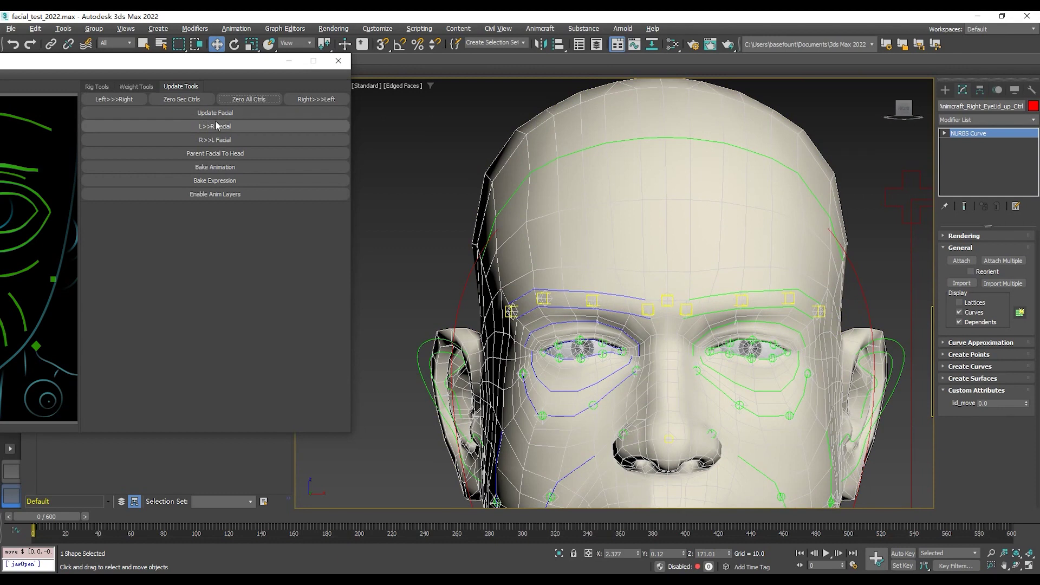
Lower the left upper eyelid control to about Z 170.91 to check the left eye closing, and zero all facial controls.
{"action": "scroll", "coordinate": [561, 216], "scroll_direction": "up", "scroll_amount": 2}
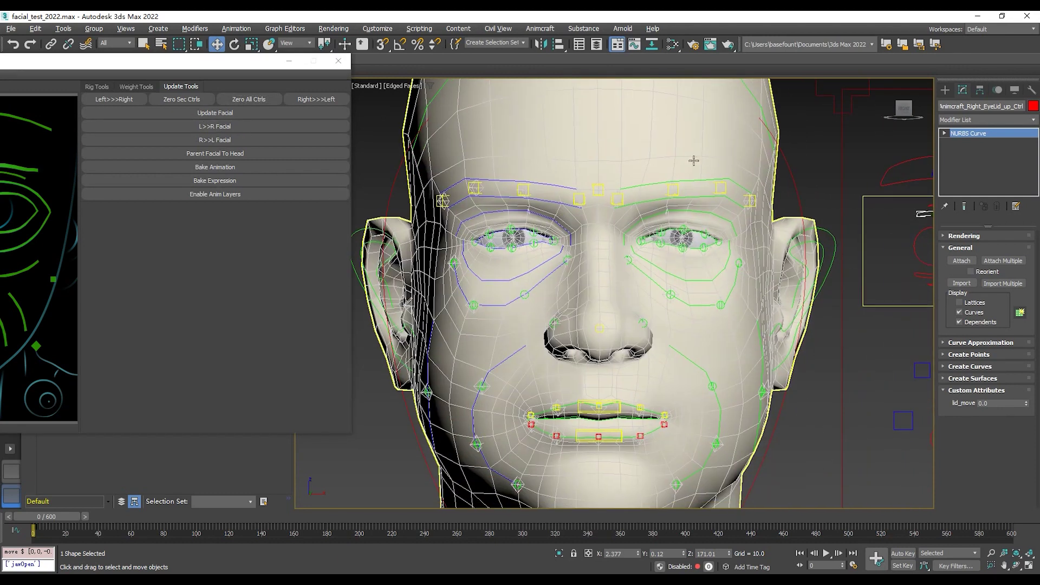
{"action": "middle_click_drag", "start_coordinate": [692, 275], "coordinate": [596, 179]}
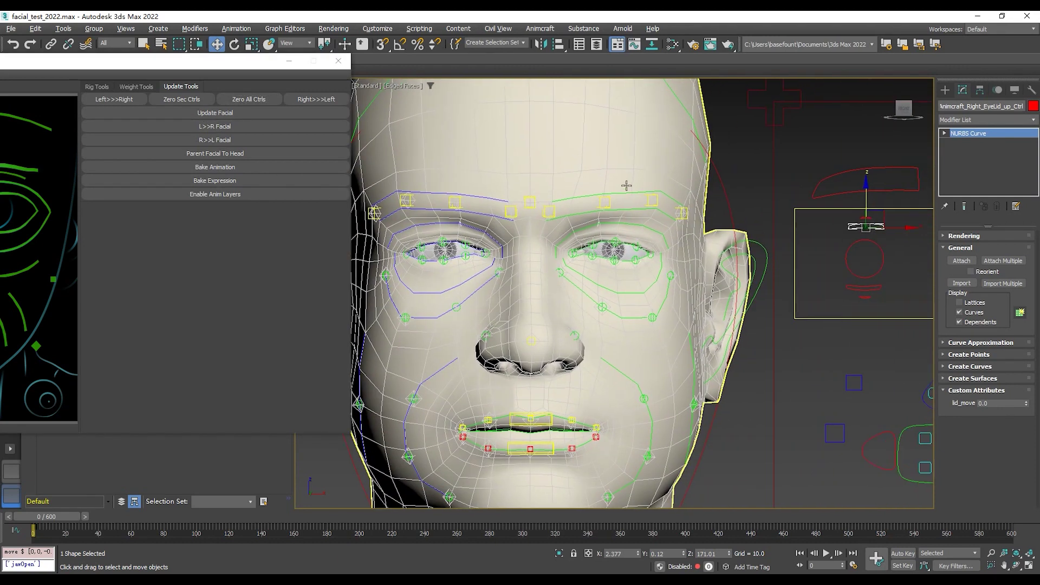
{"action": "middle_click_drag", "start_coordinate": [864, 223], "coordinate": [697, 250]}
{"action": "left_click", "coordinate": [882, 255]}
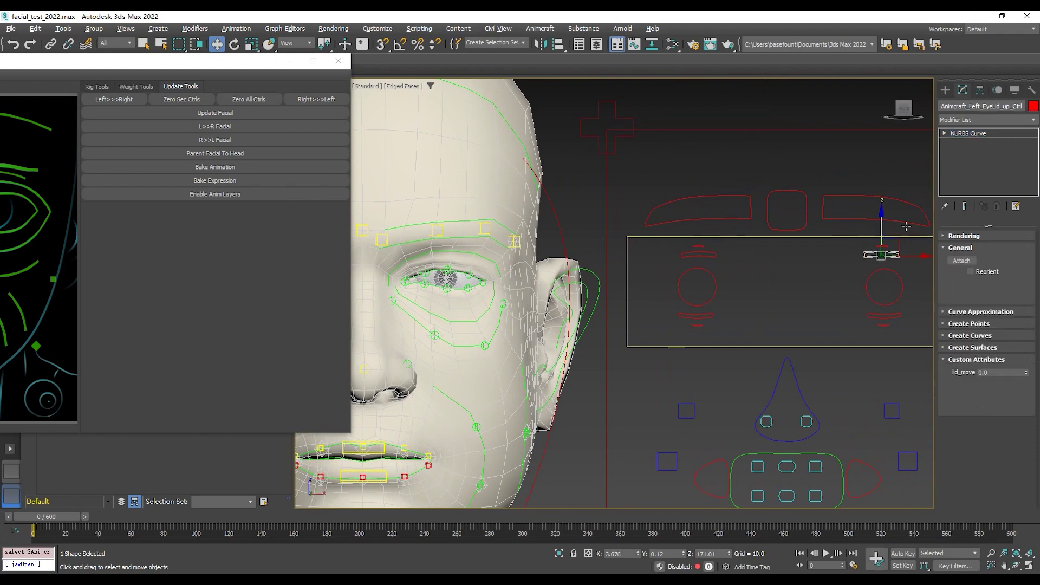
{"action": "left_click_drag", "start_coordinate": [882, 221], "coordinate": [883, 237]}
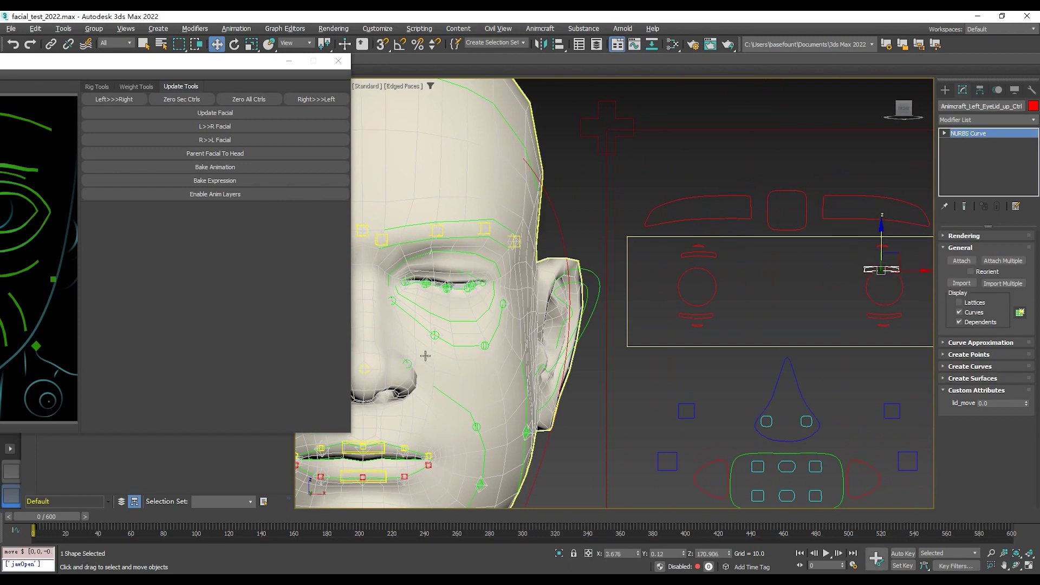
{"action": "middle_click_drag", "start_coordinate": [484, 252], "coordinate": [624, 241]}
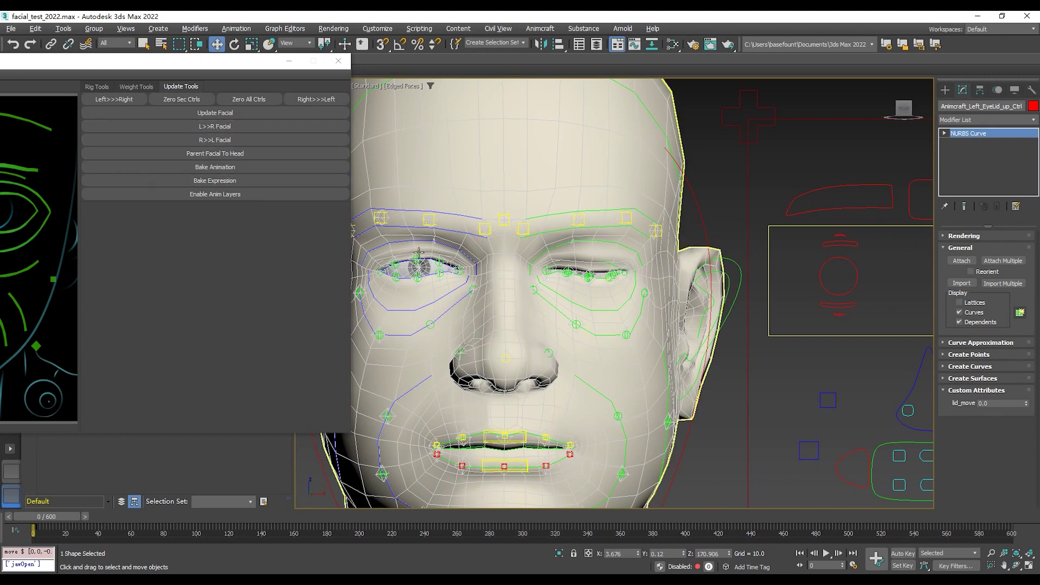
{"action": "left_click", "coordinate": [249, 99]}
Lower the left upper eyelid control further to about Z 170.88 to check the closed lid, and zero all facial controls.
{"action": "middle_click_drag", "start_coordinate": [658, 239], "coordinate": [562, 262]}
{"action": "left_click_drag", "start_coordinate": [870, 236], "coordinate": [869, 255]}
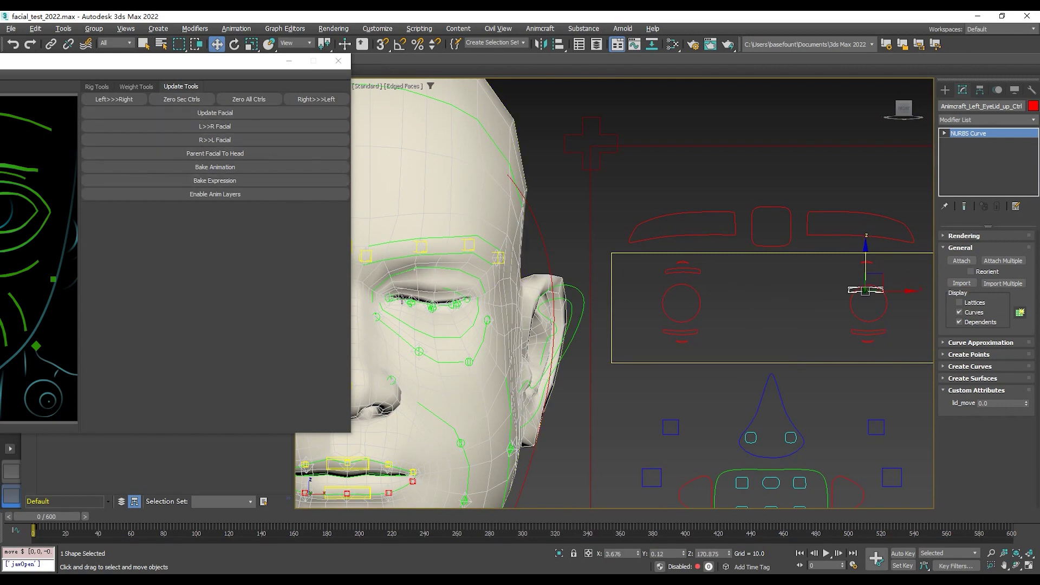
{"action": "left_click", "coordinate": [239, 101]}
Create a Biped skeleton on the ground below the character's head in the front view, redoing the first attempt.
{"action": "scroll", "coordinate": [690, 157], "scroll_direction": "down", "scroll_amount": 4}
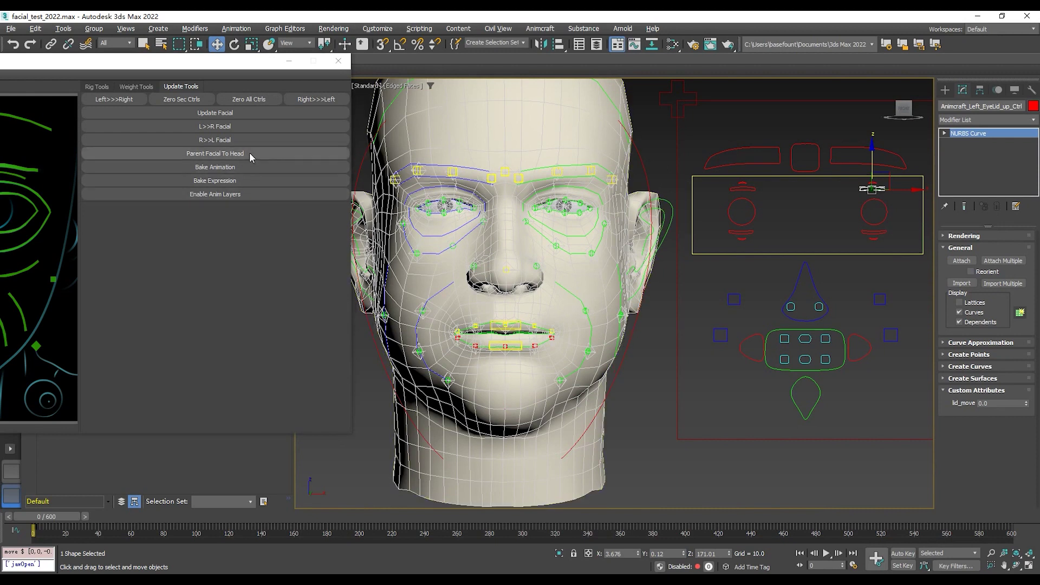
{"action": "middle_click_drag", "start_coordinate": [682, 327], "coordinate": [682, 395], "text": "alt"}
{"action": "middle_click_drag", "start_coordinate": [646, 324], "coordinate": [664, 324], "text": "alt"}
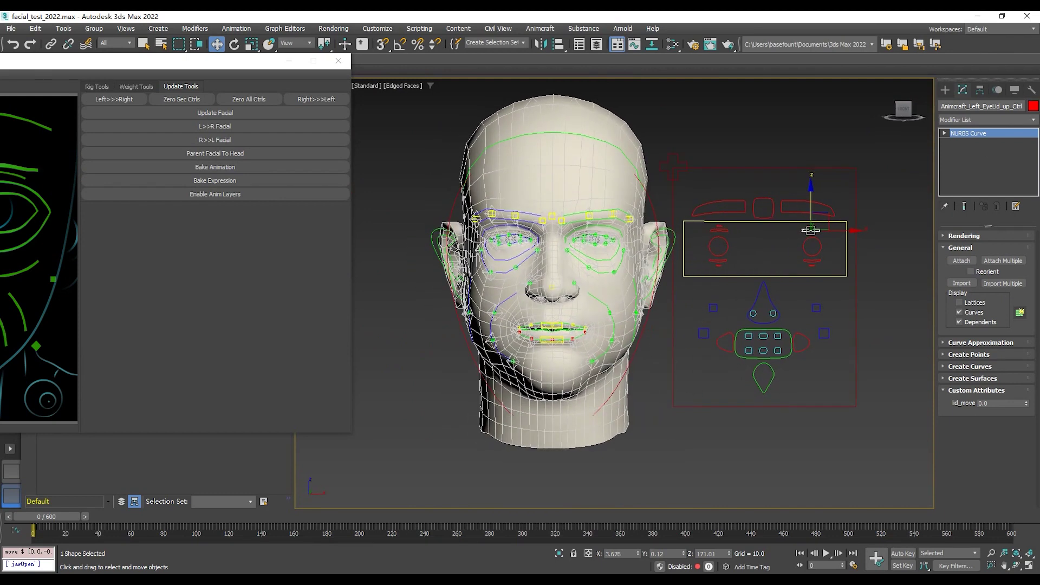
{"action": "left_click", "coordinate": [1032, 90]}
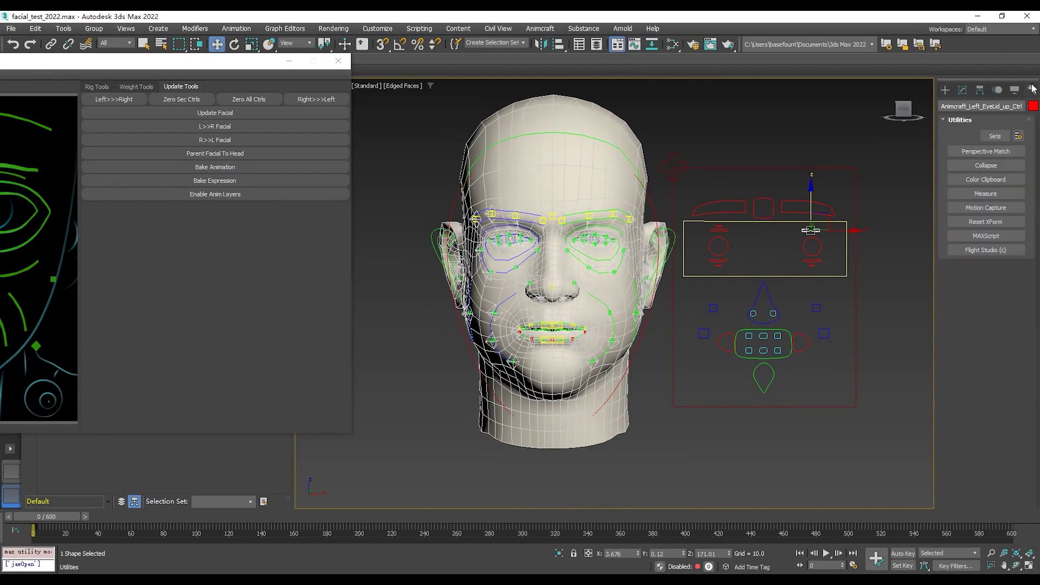
{"action": "left_click", "coordinate": [946, 91]}
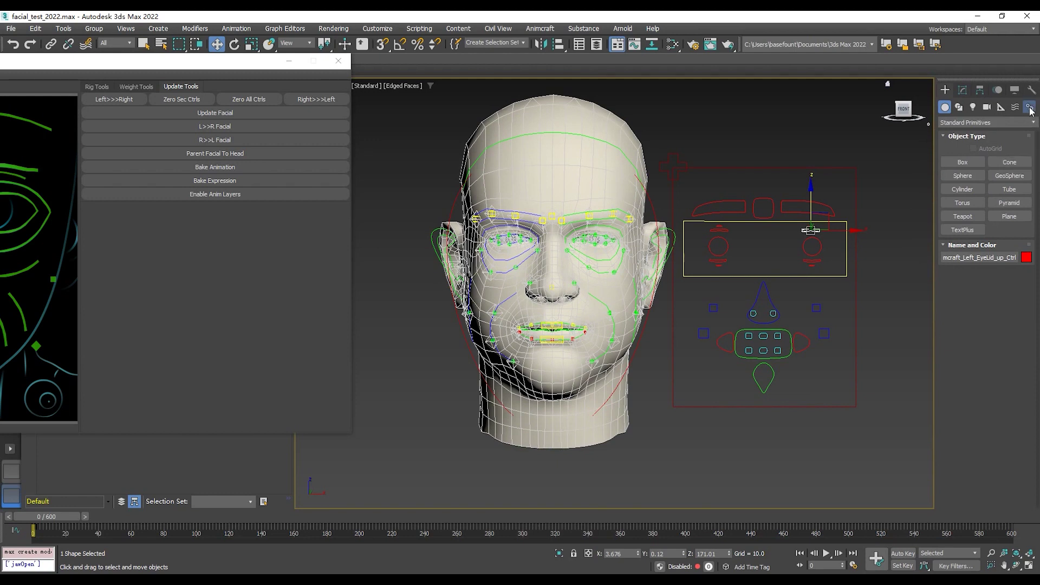
{"action": "left_click", "coordinate": [1030, 108]}
{"action": "left_click", "coordinate": [775, 114]}
{"action": "key", "text": "f"}
{"action": "key", "text": "z"}
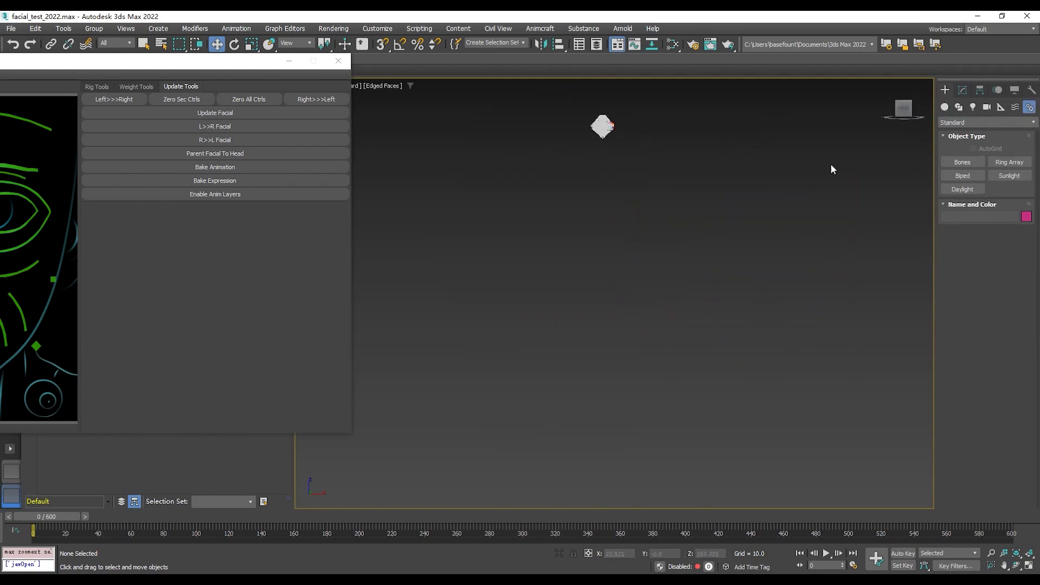
{"action": "left_click", "coordinate": [963, 176]}
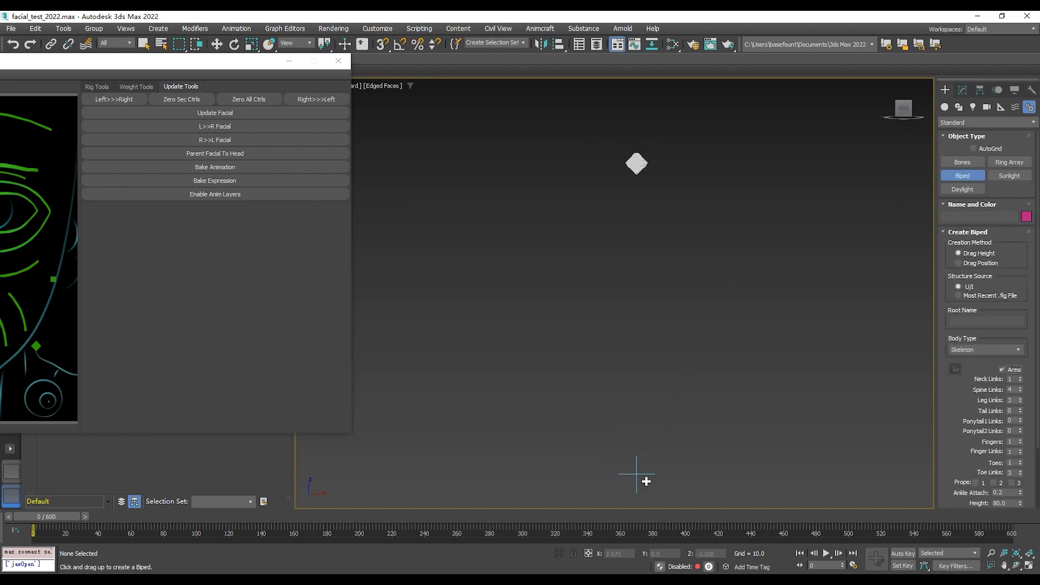
{"action": "left_click_drag", "start_coordinate": [650, 475], "coordinate": [650, 432]}
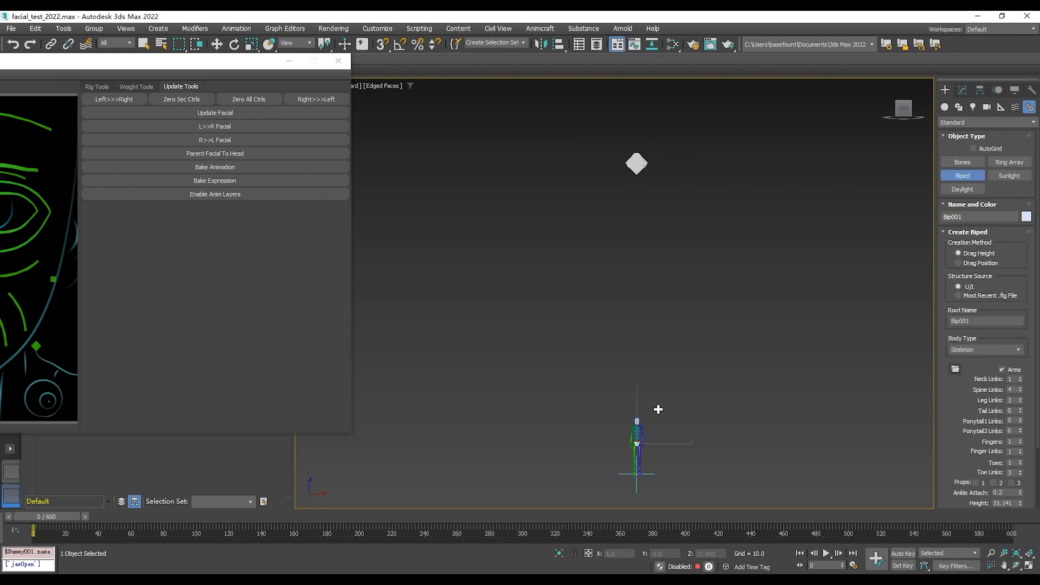
{"action": "left_click_drag", "start_coordinate": [646, 472], "coordinate": [645, 462]}
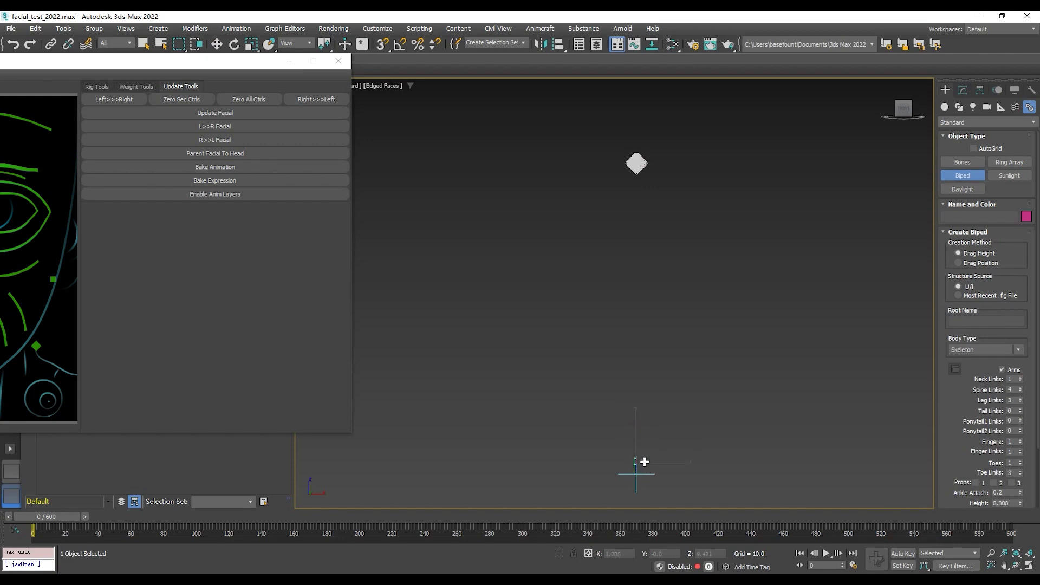
Move the biped's root up to about Z 144.04 and back to about Y 2.93, aligning its head with the character's head.
{"action": "left_click_drag", "start_coordinate": [650, 422], "coordinate": [659, 203]}
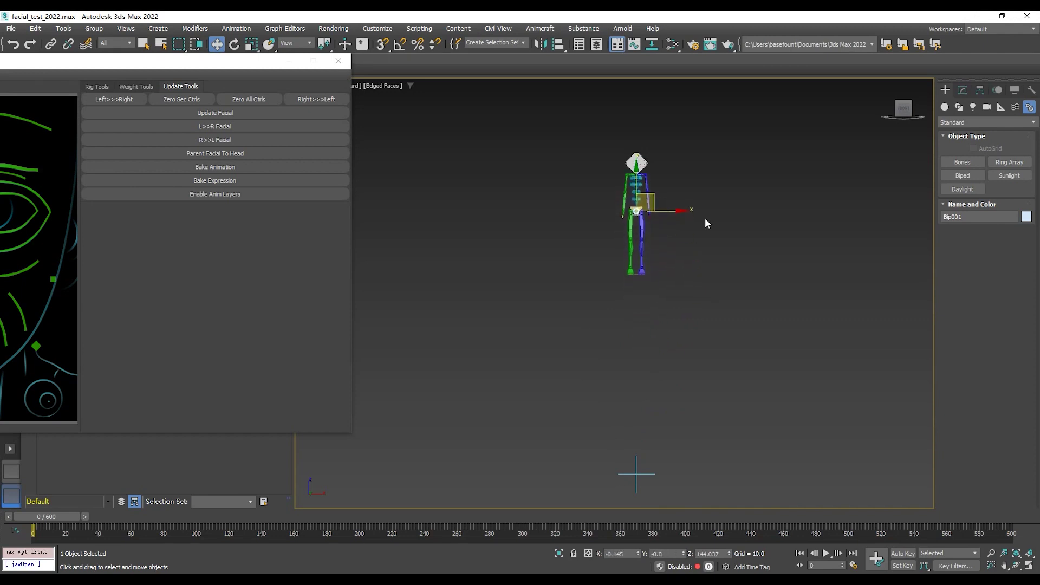
{"action": "key", "text": "z"}
{"action": "scroll", "coordinate": [717, 217], "scroll_direction": "down", "scroll_amount": 7}
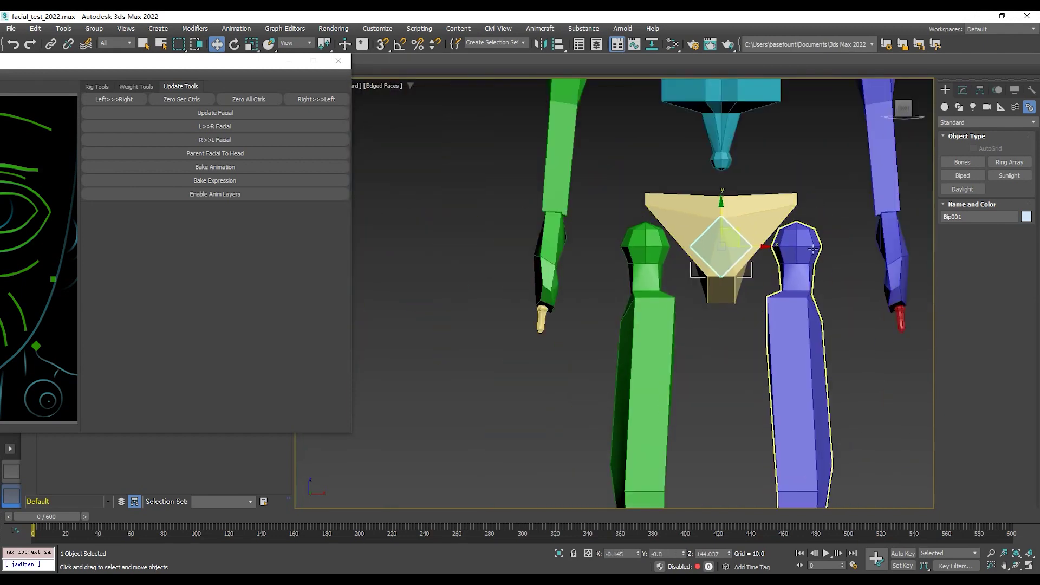
{"action": "middle_click_drag", "start_coordinate": [797, 238], "coordinate": [750, 242], "text": "alt"}
{"action": "scroll", "coordinate": [750, 241], "scroll_direction": "down", "scroll_amount": 5}
{"action": "middle_click_drag", "start_coordinate": [783, 162], "coordinate": [795, 229]}
{"action": "scroll", "coordinate": [794, 230], "scroll_direction": "up", "scroll_amount": 4}
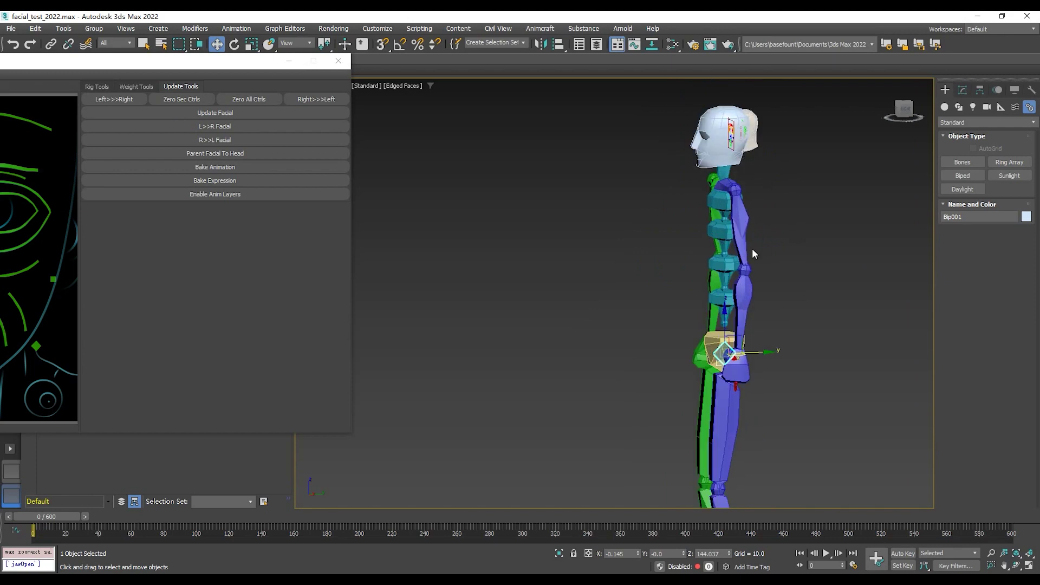
{"action": "left_click_drag", "start_coordinate": [772, 358], "coordinate": [796, 355]}
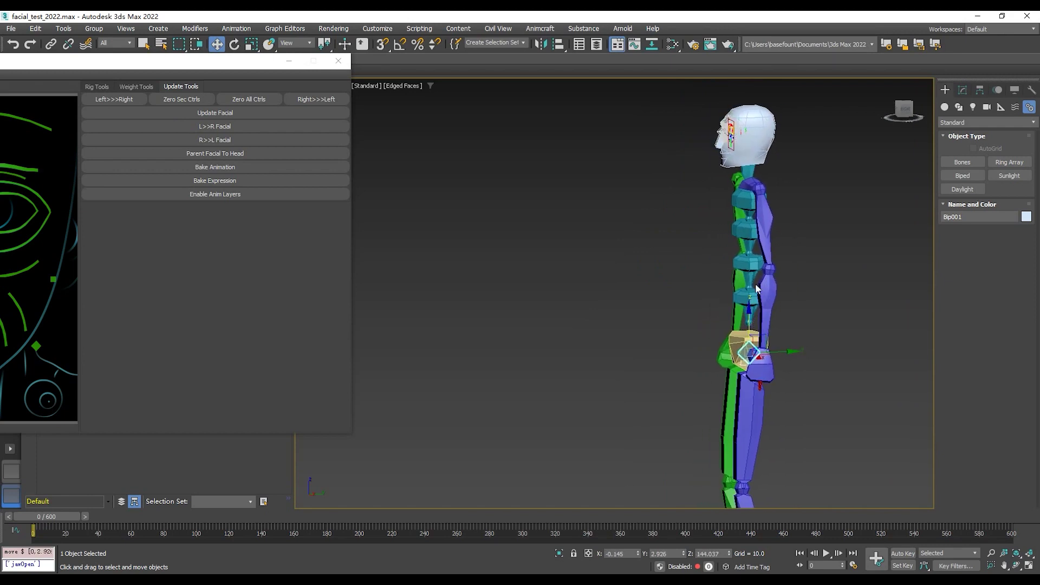
Select the biped's head and turn on the Biped Figure Mode.
{"action": "left_click", "coordinate": [746, 134]}
{"action": "key", "text": "z"}
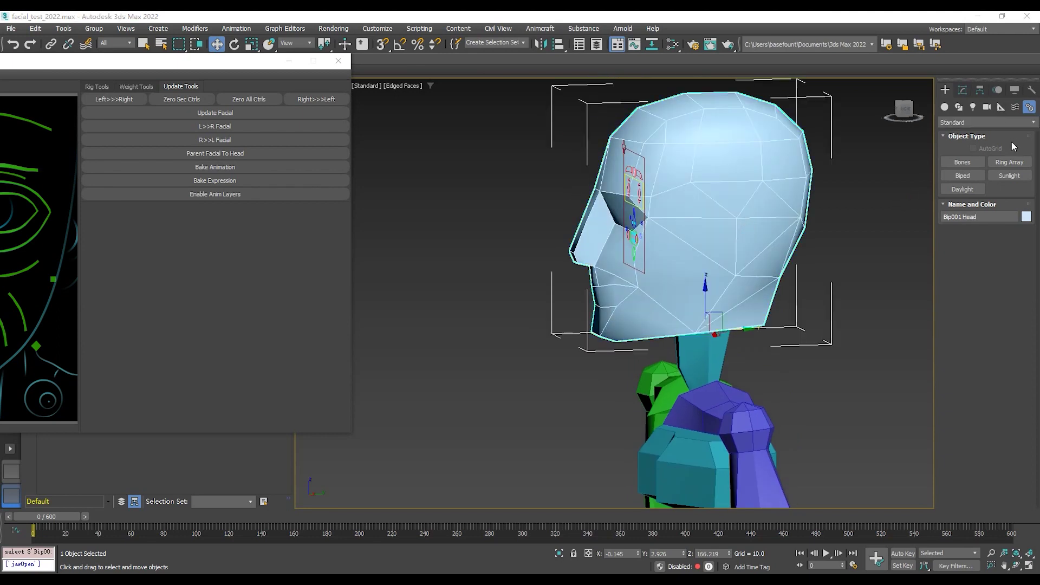
{"action": "left_click", "coordinate": [1015, 90]}
{"action": "left_click", "coordinate": [998, 89]}
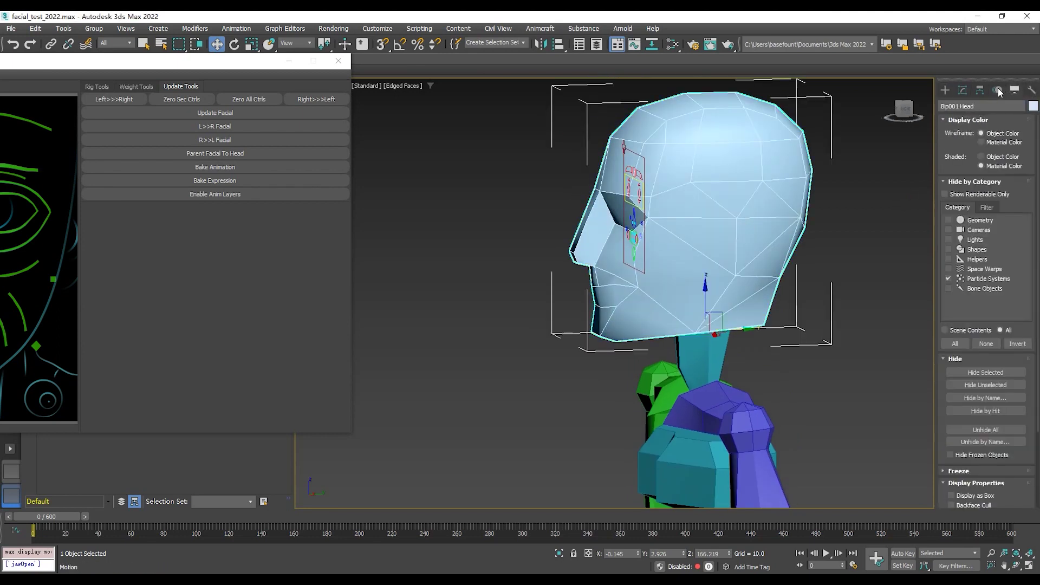
{"action": "left_click", "coordinate": [998, 92]}
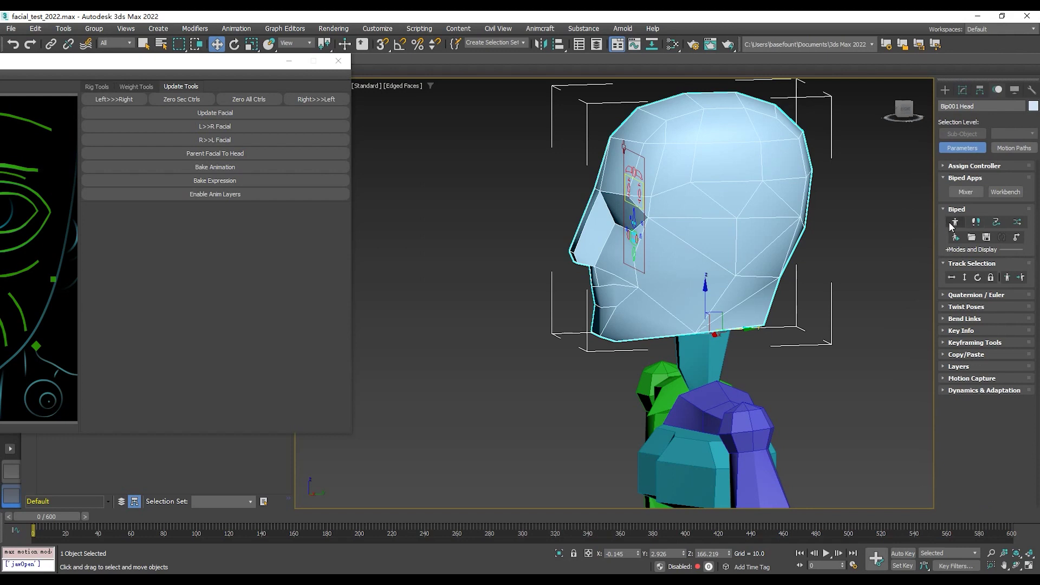
Scale the biped's head down uniformly to about 44 percent and leave Figure Mode.
{"action": "scroll", "coordinate": [737, 256], "scroll_direction": "down", "scroll_amount": 10}
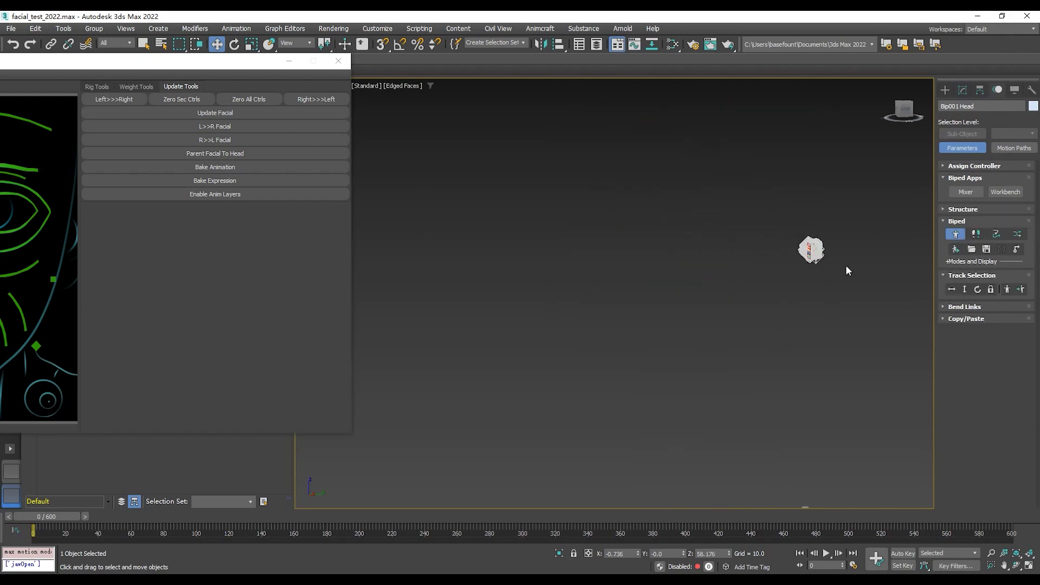
{"action": "scroll", "coordinate": [855, 434], "scroll_direction": "up", "scroll_amount": 5}
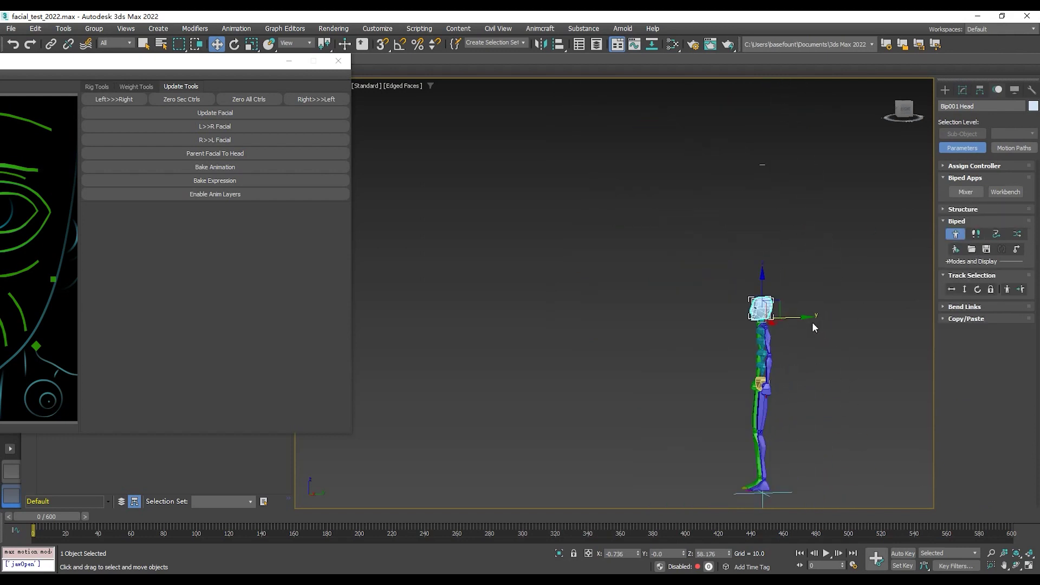
{"action": "key", "text": "r"}
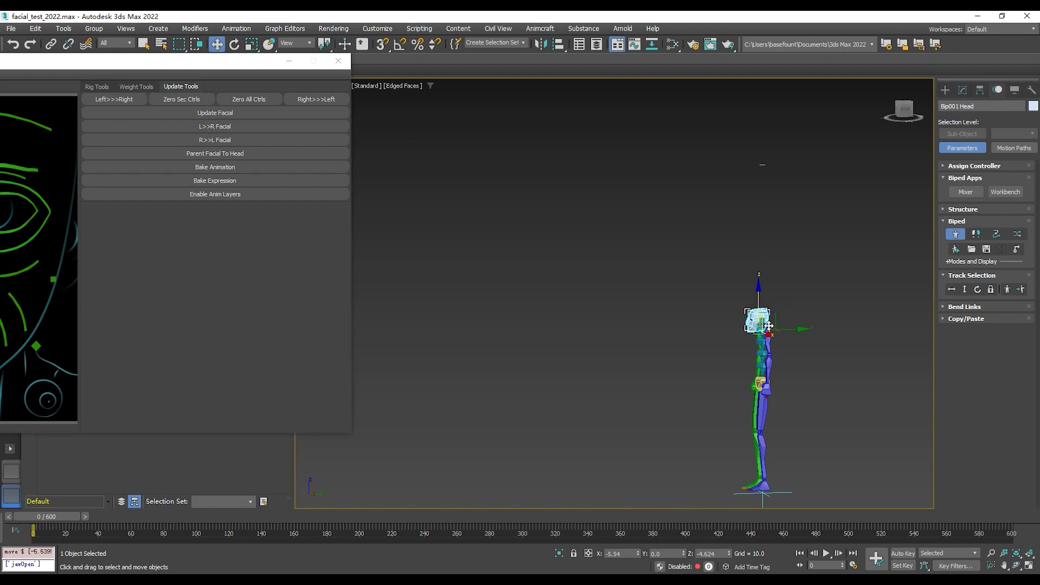
{"action": "scroll", "coordinate": [795, 333], "scroll_direction": "up", "scroll_amount": 8}
{"action": "left_click_drag", "start_coordinate": [611, 244], "coordinate": [608, 316]}
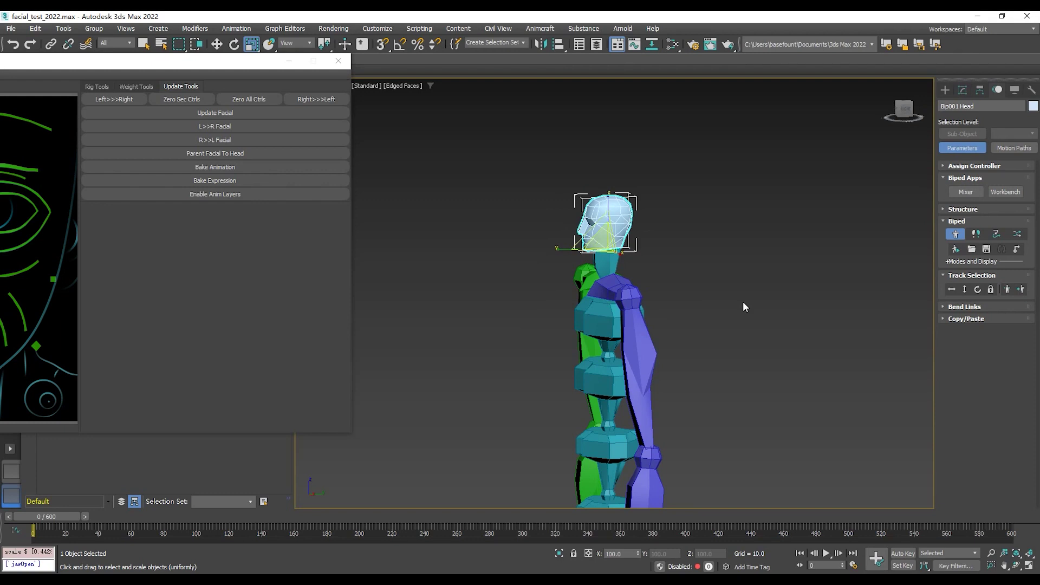
{"action": "scroll", "coordinate": [748, 306], "scroll_direction": "down", "scroll_amount": 5}
{"action": "left_click", "coordinate": [955, 234]}
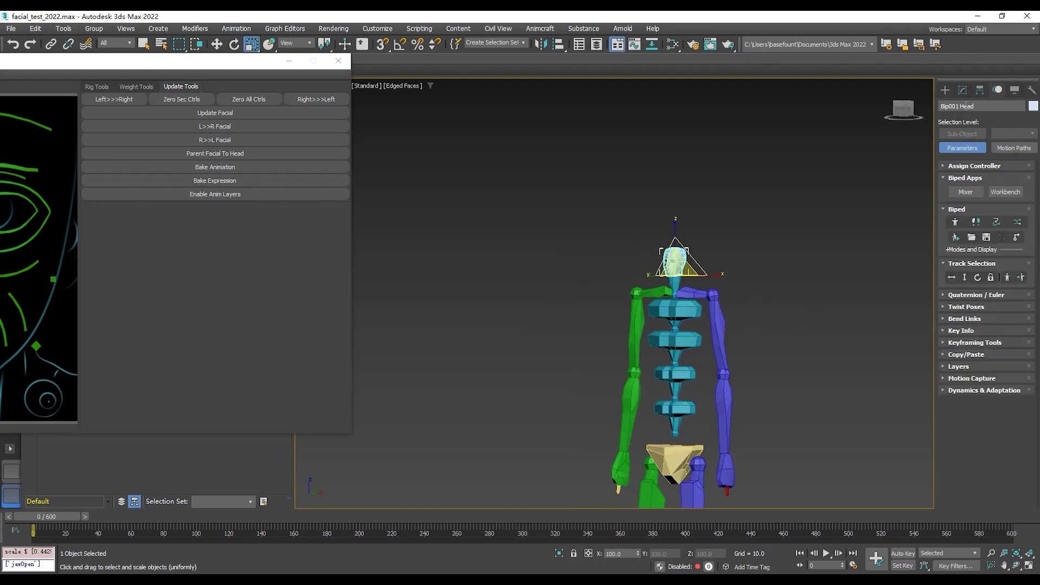
Clear the selection and move the facial rig tool window aside to uncover the scene object list.
{"action": "left_click", "coordinate": [861, 175]}
{"action": "scroll", "coordinate": [783, 295], "scroll_direction": "down", "scroll_amount": 2}
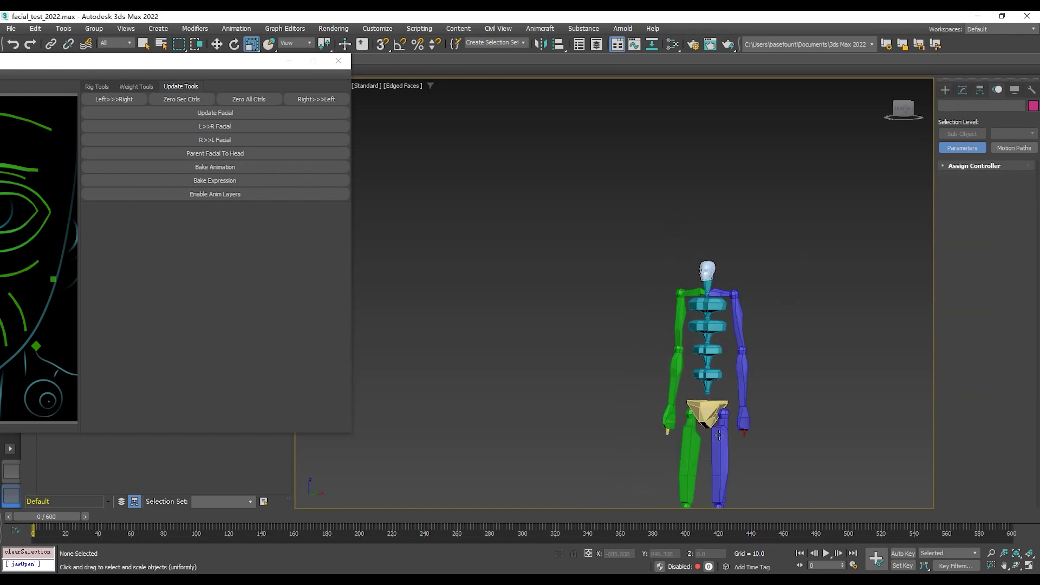
{"action": "left_click_drag", "start_coordinate": [230, 63], "coordinate": [0, 142]}
Try to raise the biped toward the character's head by moving its pelvis.
{"action": "scroll", "coordinate": [731, 373], "scroll_direction": "down", "scroll_amount": 3}
{"action": "key", "text": "w"}
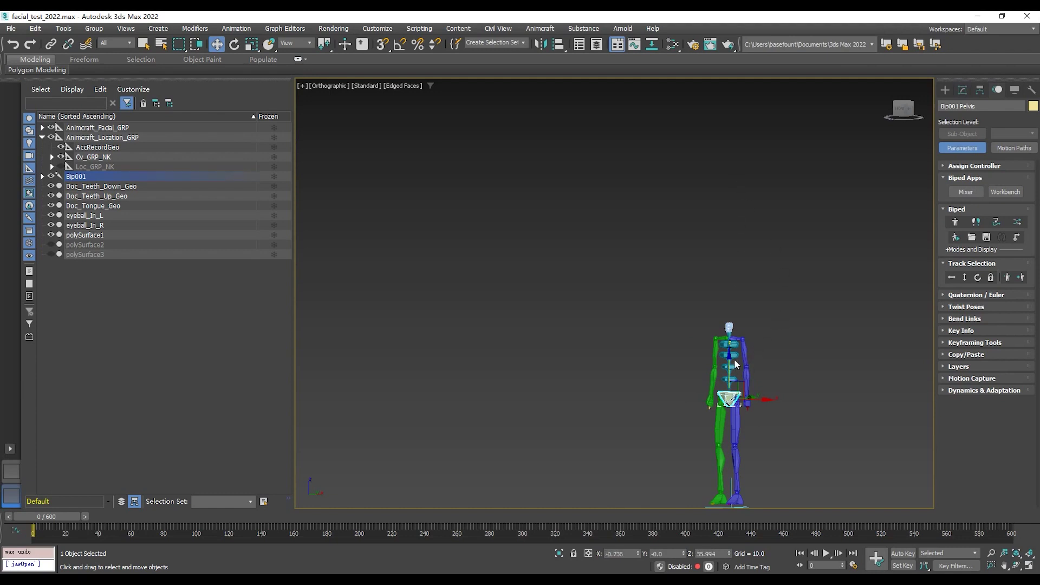
{"action": "left_click_drag", "start_coordinate": [751, 255], "coordinate": [802, 422]}
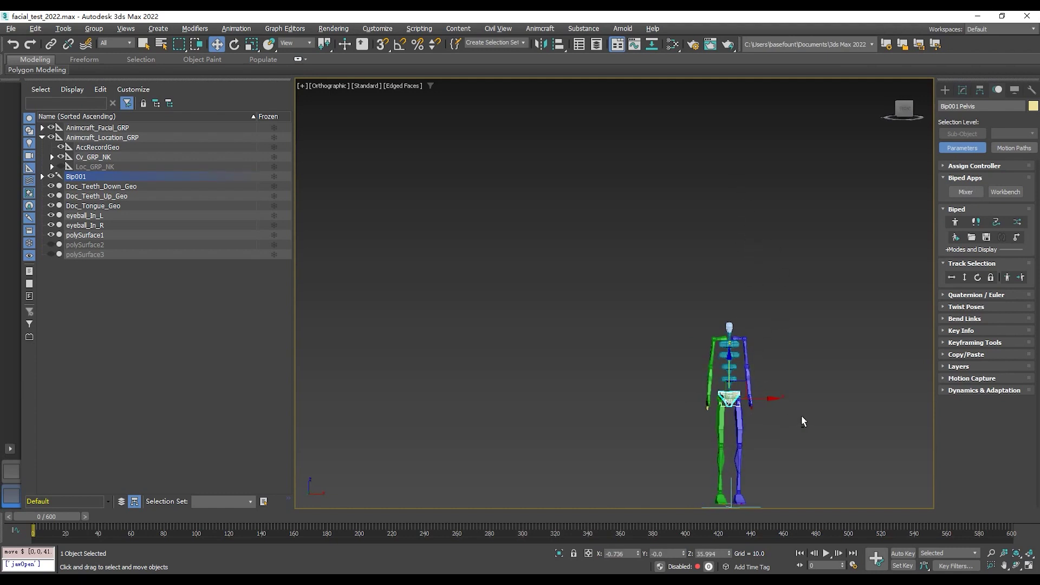
Select the Bip001 root in the scene hierarchy and raise it to about Z 145.60, bringing the biped's head up to the character's head.
{"action": "left_click", "coordinate": [43, 177]}
{"action": "left_click", "coordinate": [137, 178]}
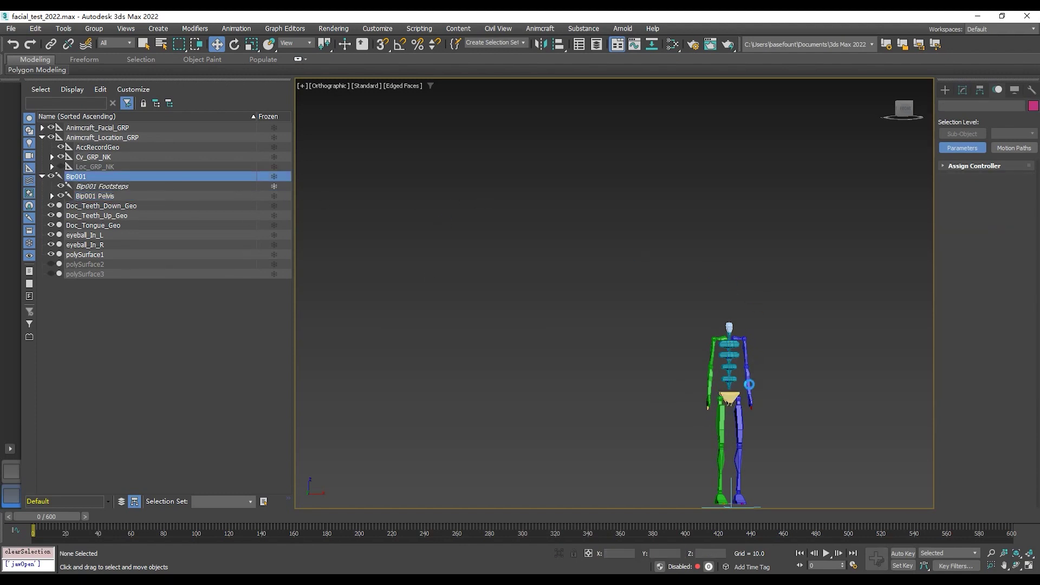
{"action": "left_click_drag", "start_coordinate": [736, 363], "coordinate": [755, 402]}
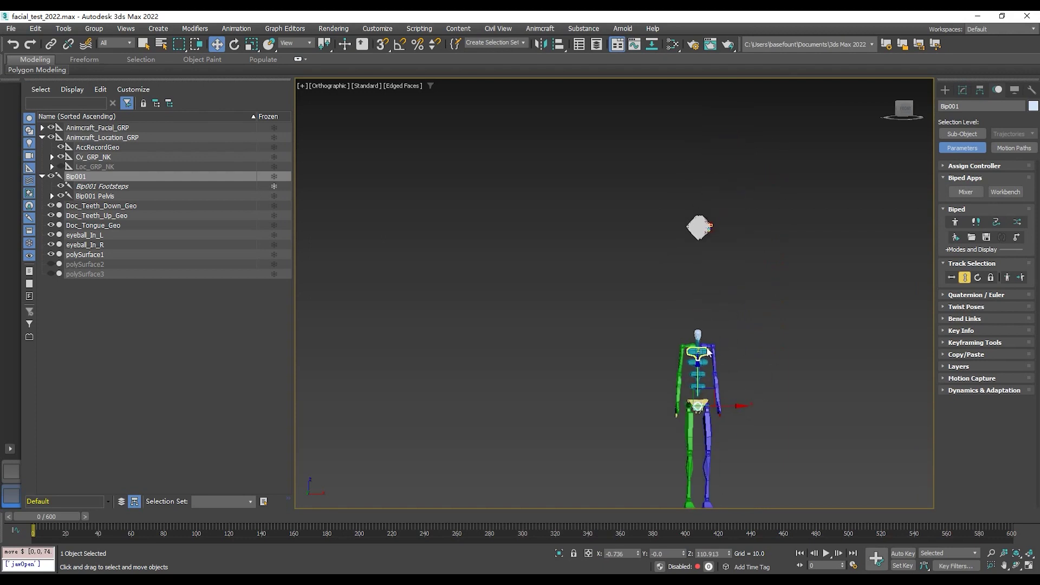
{"action": "left_click_drag", "start_coordinate": [704, 370], "coordinate": [705, 267]}
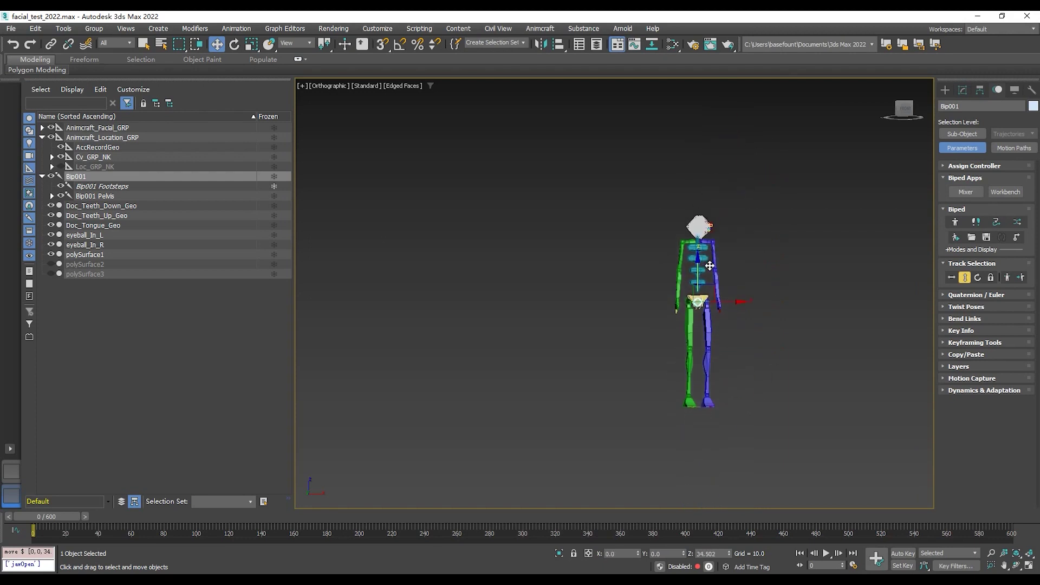
Shift the Bip001 root back to about Y 2.74 and raise it to about Z 147.04 to fit the biped inside the head mesh.
{"action": "scroll", "coordinate": [741, 232], "scroll_direction": "up", "scroll_amount": 5}
{"action": "middle_click_drag", "start_coordinate": [685, 271], "coordinate": [596, 187], "text": "alt"}
{"action": "left_click_drag", "start_coordinate": [523, 461], "coordinate": [548, 477]}
{"action": "middle_click_drag", "start_coordinate": [585, 234], "coordinate": [592, 372]}
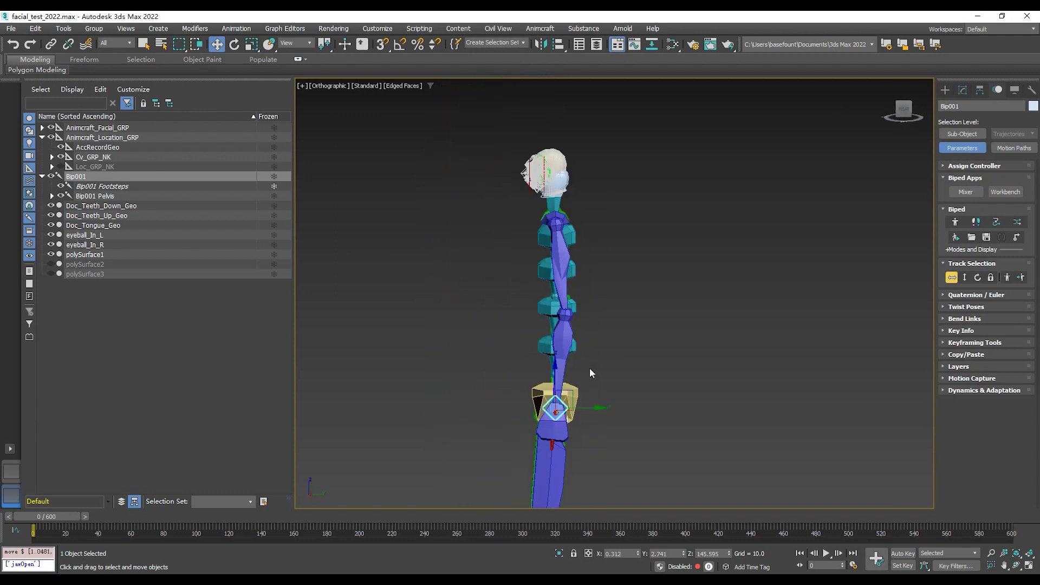
{"action": "left_click_drag", "start_coordinate": [557, 370], "coordinate": [556, 357]}
Examine how the biped's head sits inside the character's head mesh from several angles, selecting the Bip001 Head bone.
{"action": "middle_click_drag", "start_coordinate": [573, 369], "coordinate": [729, 311], "text": "alt"}
{"action": "scroll", "coordinate": [627, 221], "scroll_direction": "up", "scroll_amount": 3}
{"action": "middle_click_drag", "start_coordinate": [605, 233], "coordinate": [636, 235], "text": "alt"}
{"action": "scroll", "coordinate": [559, 163], "scroll_direction": "up", "scroll_amount": 1}
{"action": "middle_click_drag", "start_coordinate": [537, 166], "coordinate": [639, 350]}
{"action": "scroll", "coordinate": [638, 350], "scroll_direction": "up", "scroll_amount": 2}
{"action": "scroll", "coordinate": [638, 350], "scroll_direction": "down", "scroll_amount": 1}
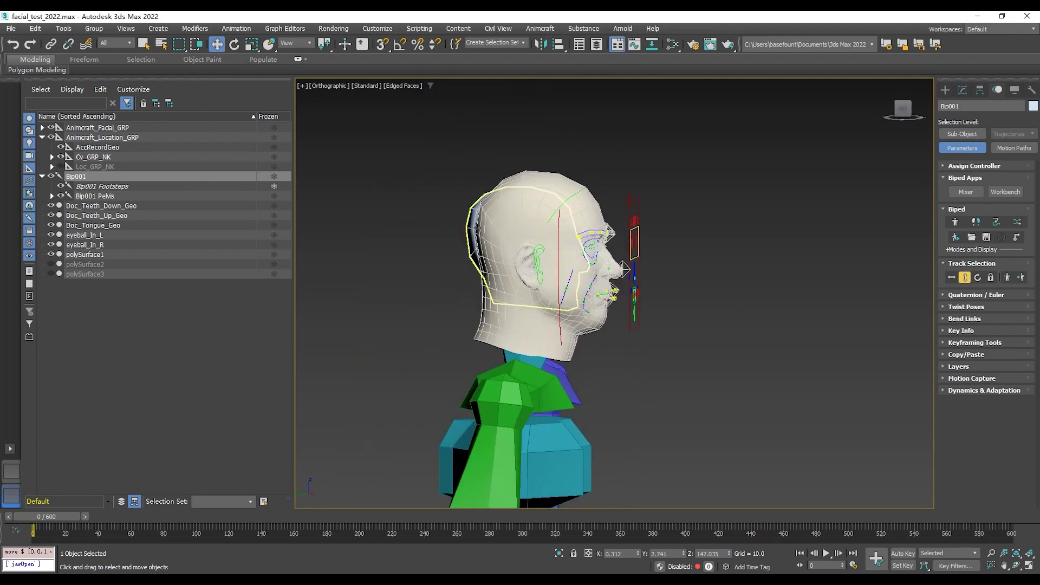
{"action": "left_click", "coordinate": [621, 269]}
{"action": "middle_click_drag", "start_coordinate": [710, 332], "coordinate": [564, 338], "text": "alt"}
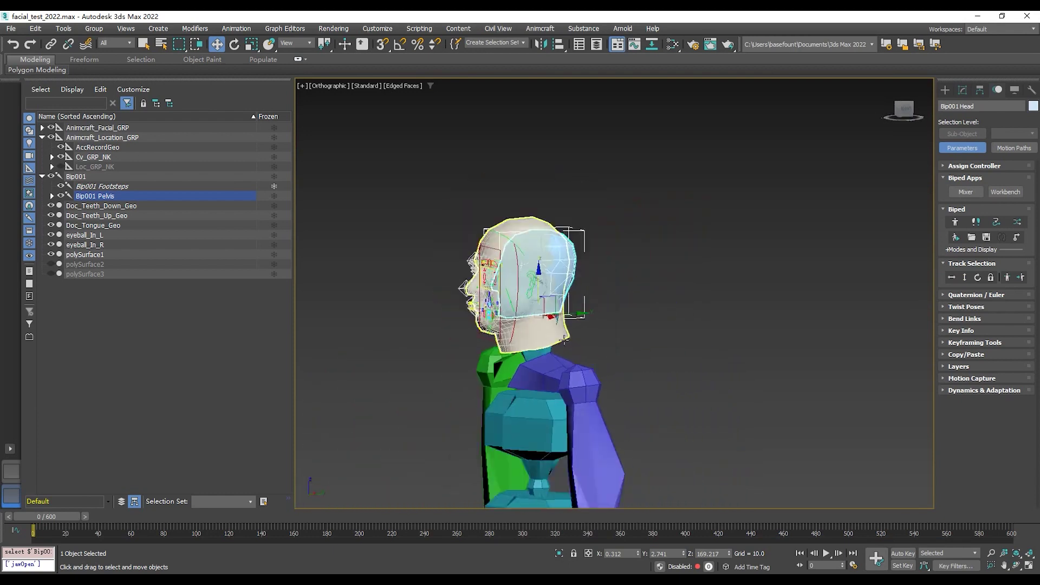
Select the Bip001 root in the scene hierarchy and shift the whole biped about -0.57 along Y.
{"action": "scroll", "coordinate": [563, 340], "scroll_direction": "down", "scroll_amount": 4}
{"action": "scroll", "coordinate": [630, 390], "scroll_direction": "up", "scroll_amount": 2}
{"action": "middle_click_drag", "start_coordinate": [617, 369], "coordinate": [554, 144]}
{"action": "scroll", "coordinate": [563, 413], "scroll_direction": "down", "scroll_amount": 4}
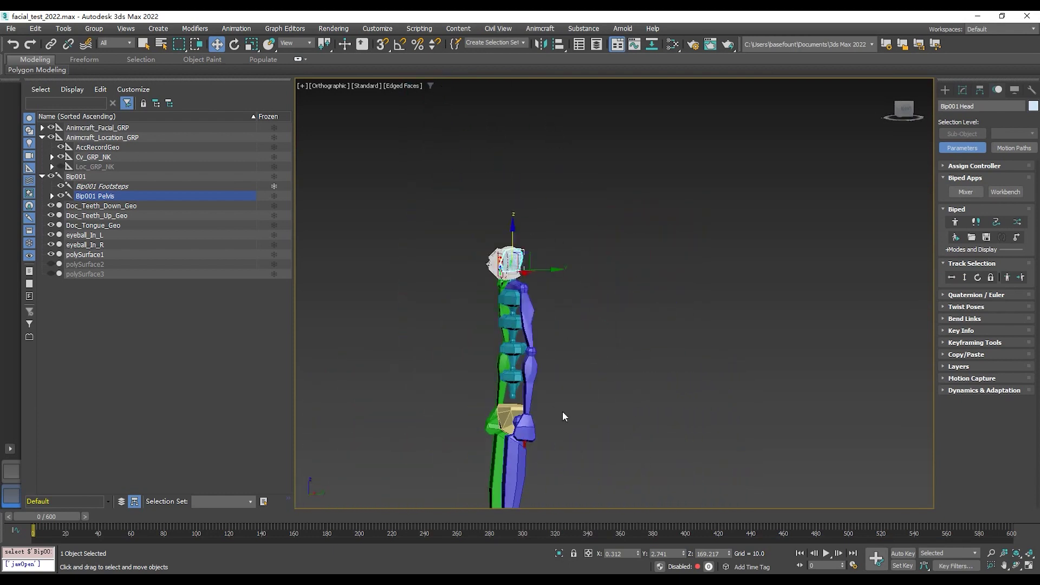
{"action": "left_click", "coordinate": [105, 177]}
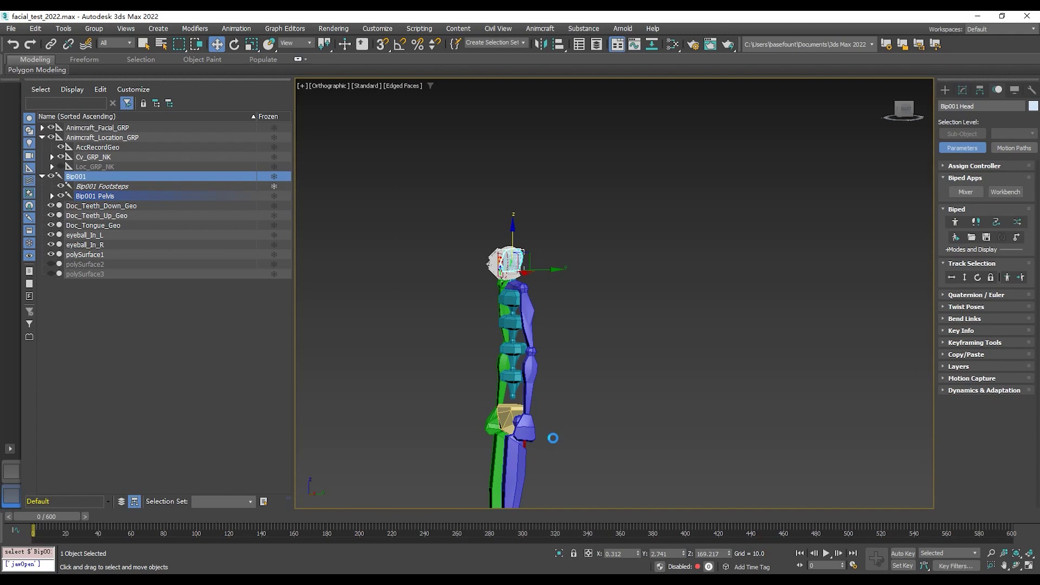
{"action": "left_click_drag", "start_coordinate": [563, 423], "coordinate": [559, 424]}
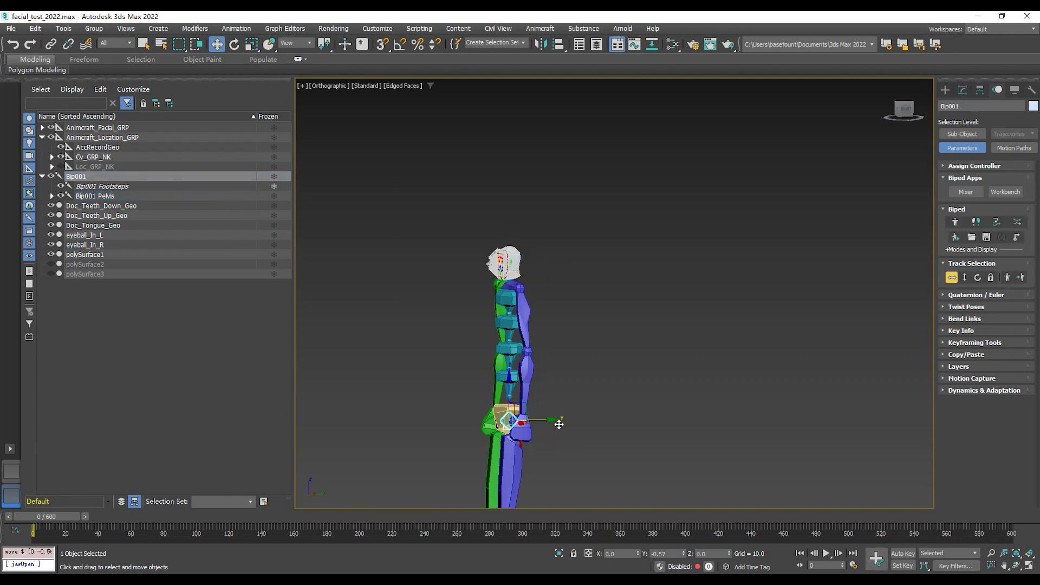
Select the Bip001 Head bone and attach the facial rig to it with Parent Facial To Head.
{"action": "scroll", "coordinate": [526, 265], "scroll_direction": "up", "scroll_amount": 10}
{"action": "left_click", "coordinate": [469, 289]}
{"action": "middle_click_drag", "start_coordinate": [512, 298], "coordinate": [714, 339], "text": "alt"}
{"action": "left_click_drag", "start_coordinate": [1, 179], "coordinate": [366, 120]}
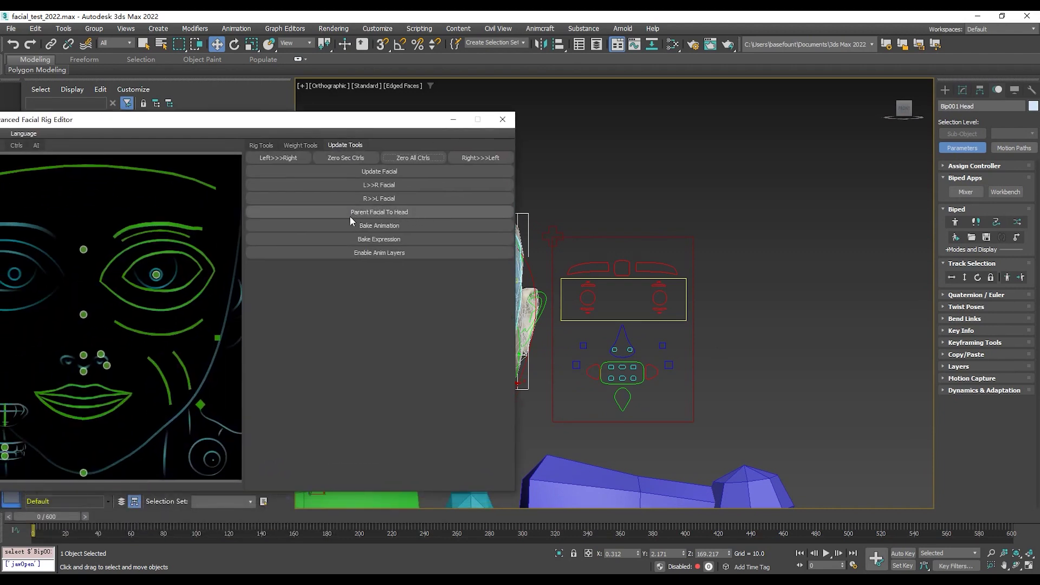
{"action": "left_click", "coordinate": [395, 212]}
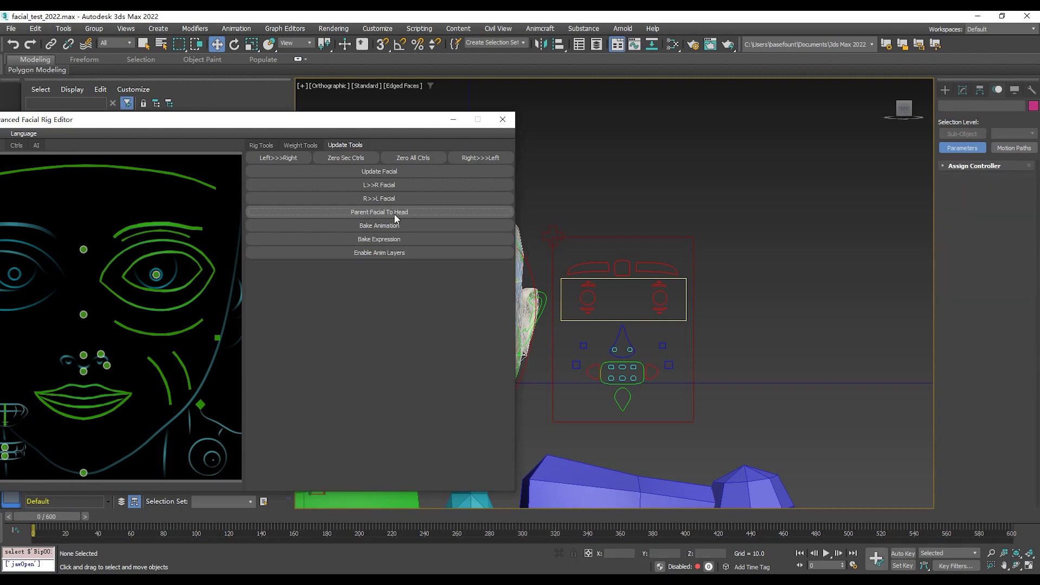
Move the facial rig editor window aside and show the head and face controls in the Front view.
{"action": "left_click_drag", "start_coordinate": [363, 124], "coordinate": [0, 123]}
{"action": "scroll", "coordinate": [619, 282], "scroll_direction": "up", "scroll_amount": 2}
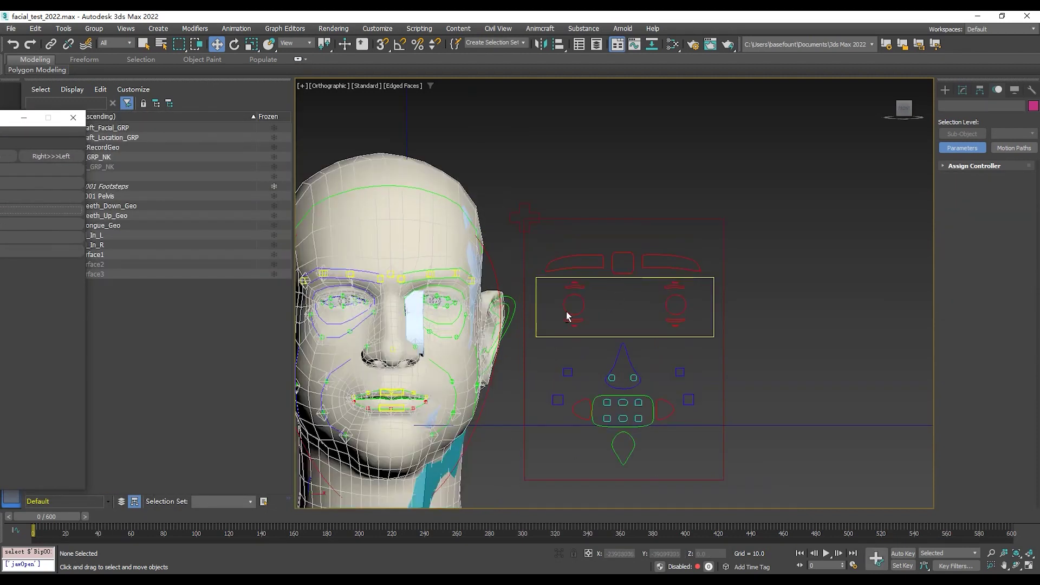
{"action": "middle_click_drag", "start_coordinate": [567, 312], "coordinate": [493, 311], "text": "alt"}
{"action": "key", "text": "f"}
{"action": "middle_click_drag", "start_coordinate": [612, 126], "coordinate": [620, 304]}
{"action": "scroll", "coordinate": [541, 292], "scroll_direction": "up", "scroll_amount": 6}
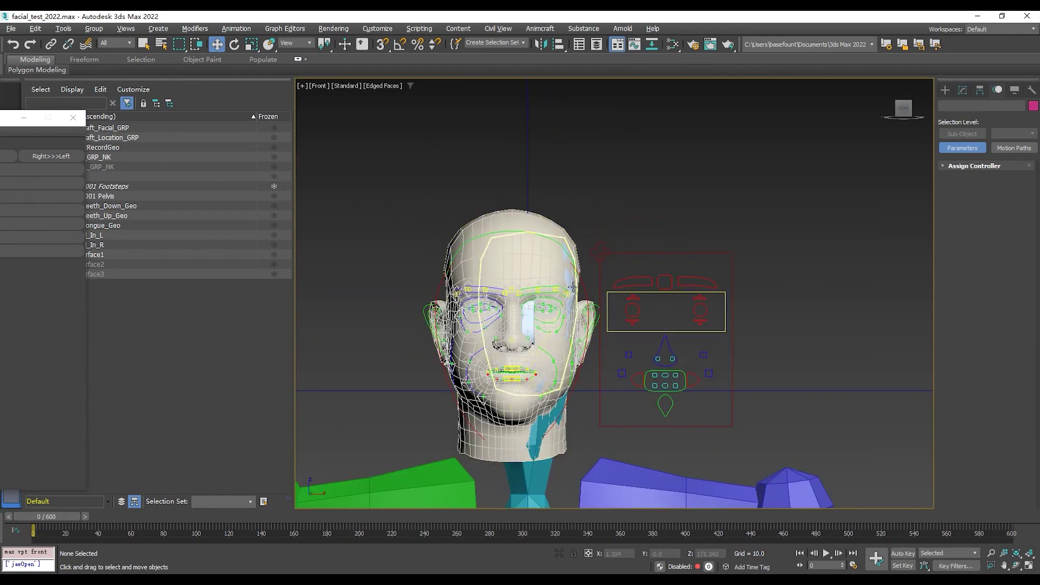
Test-rotate the Bip001 Head bone to check that the face and its controls follow, and undo the rotation.
{"action": "left_click", "coordinate": [723, 343]}
{"action": "middle_click_drag", "start_coordinate": [772, 336], "coordinate": [694, 343], "text": "alt"}
{"action": "key", "text": "e"}
{"action": "left_click_drag", "start_coordinate": [520, 364], "coordinate": [482, 347]}
{"action": "key", "text": "ctrl+z"}
{"action": "middle_click_drag", "start_coordinate": [631, 374], "coordinate": [697, 382], "text": "alt"}
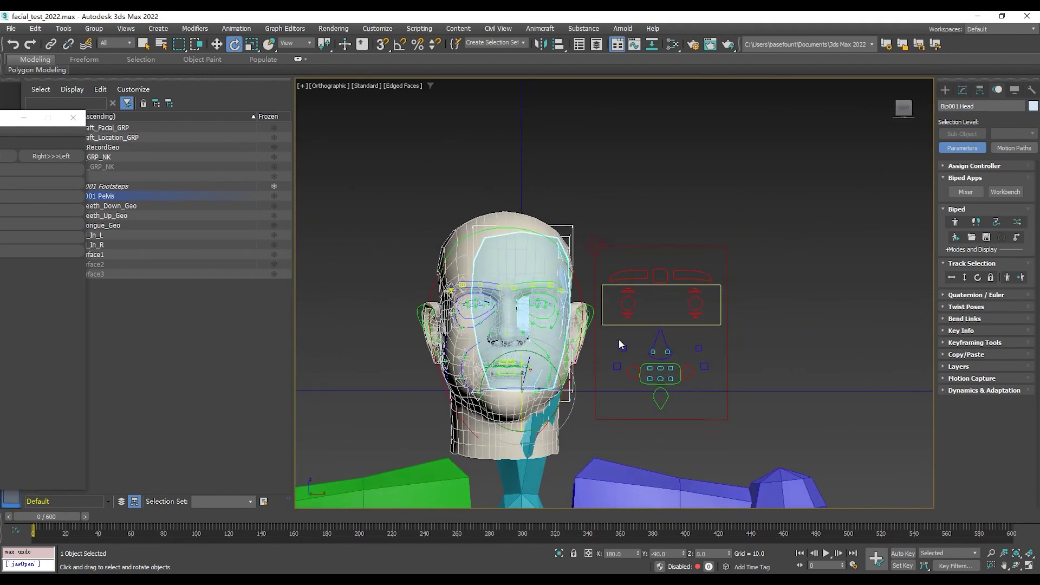
Test the jaw by moving Animcraft_Jaw_Ctrl on the control board, and undo the move.
{"action": "scroll", "coordinate": [629, 347], "scroll_direction": "up", "scroll_amount": 3}
{"action": "left_click", "coordinate": [675, 418]}
{"action": "key", "text": "w"}
{"action": "left_click_drag", "start_coordinate": [691, 405], "coordinate": [727, 432]}
{"action": "key", "text": "ctrl+z"}
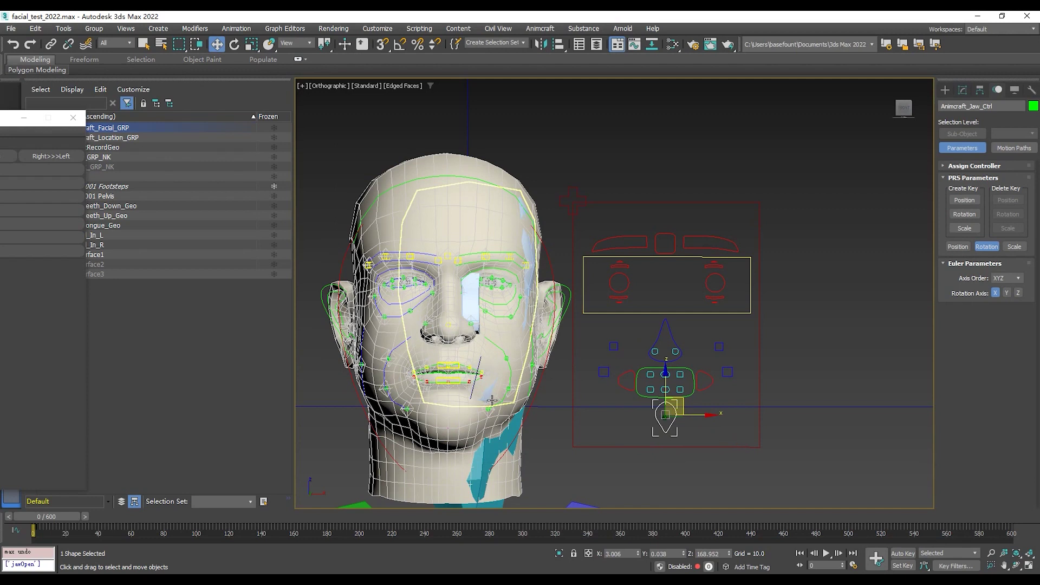
Select the Bip001 Head bone again, test-rotate it with the parented facial rig, and undo the rotation.
{"action": "left_click", "coordinate": [472, 301]}
{"action": "middle_click_drag", "start_coordinate": [776, 354], "coordinate": [677, 379], "text": "alt"}
{"action": "key", "text": "e"}
{"action": "left_click_drag", "start_coordinate": [468, 378], "coordinate": [624, 355]}
{"action": "key", "text": "ctrl+z"}
{"action": "middle_click_drag", "start_coordinate": [660, 409], "coordinate": [647, 249]}
{"action": "scroll", "coordinate": [647, 249], "scroll_direction": "down", "scroll_amount": 3}
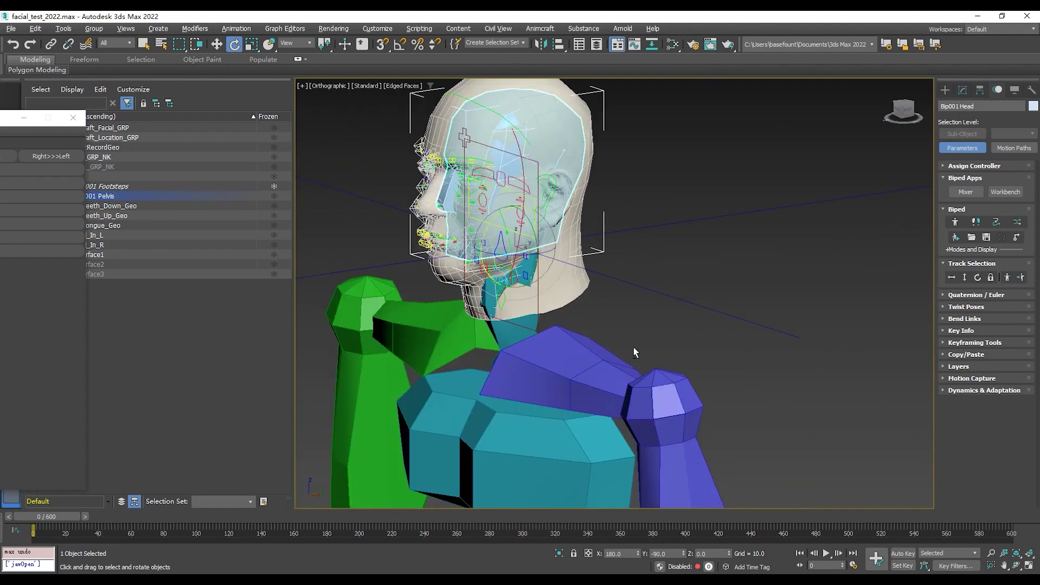
Return to a frontal view of the face, test-move the jaw control once more, and undo the move.
{"action": "middle_click_drag", "start_coordinate": [633, 348], "coordinate": [652, 339], "text": "alt"}
{"action": "middle_click_drag", "start_coordinate": [586, 330], "coordinate": [593, 336], "text": "alt"}
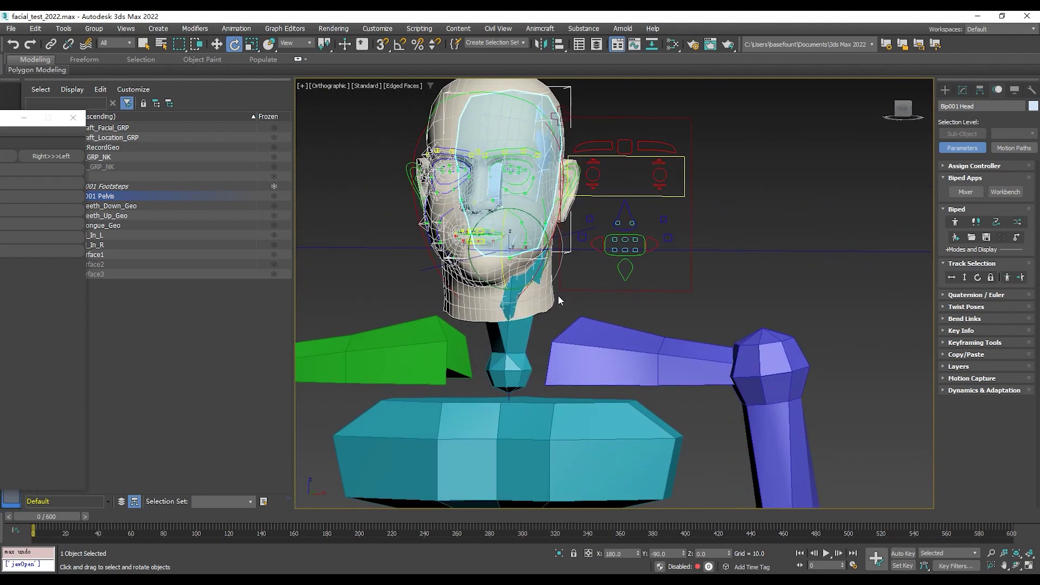
{"action": "middle_click_drag", "start_coordinate": [559, 297], "coordinate": [600, 332]}
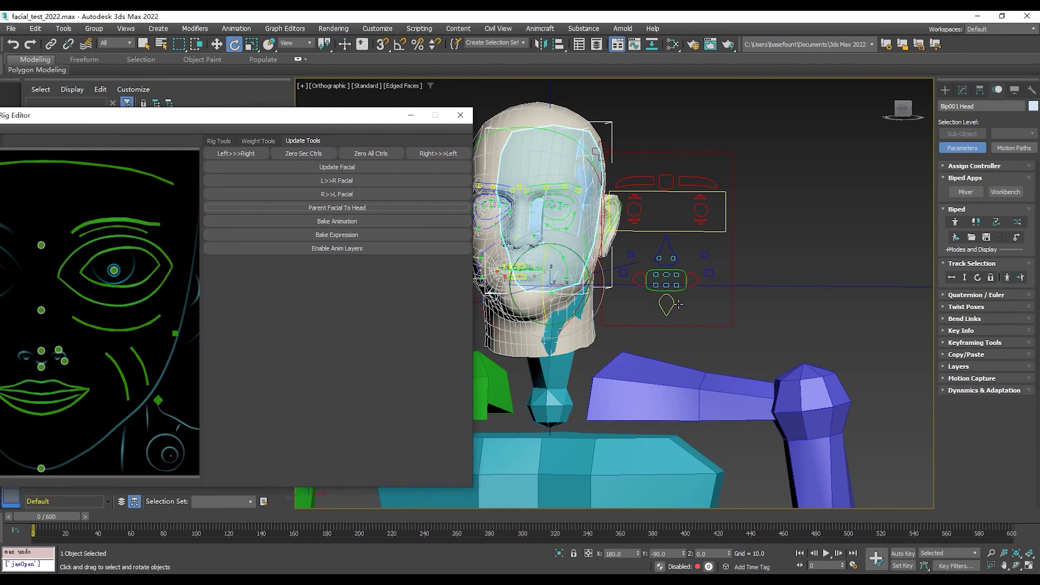
{"action": "left_click", "coordinate": [678, 305]}
{"action": "scroll", "coordinate": [685, 295], "scroll_direction": "up", "scroll_amount": 2}
{"action": "key", "text": "w"}
{"action": "left_click_drag", "start_coordinate": [674, 303], "coordinate": [646, 321]}
{"action": "key", "text": "ctrl+z"}
Uncover the face and test-move Animcraft_Right_Brow_Ctrl on the control board, undoing the brow movement.
{"action": "middle_click_drag", "start_coordinate": [625, 210], "coordinate": [754, 274]}
{"action": "left_click", "coordinate": [719, 196]}
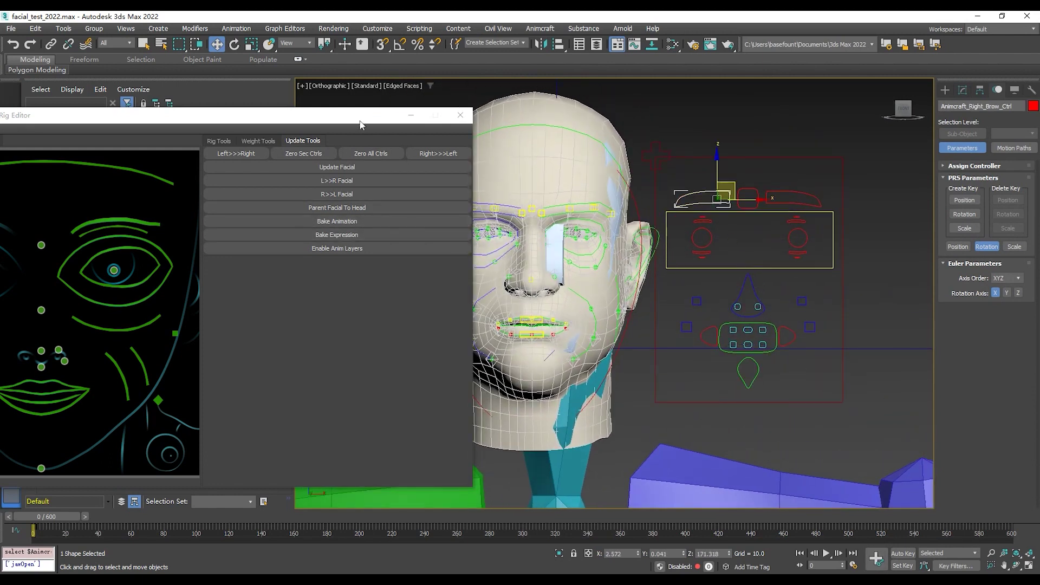
{"action": "left_click_drag", "start_coordinate": [361, 122], "coordinate": [239, 95]}
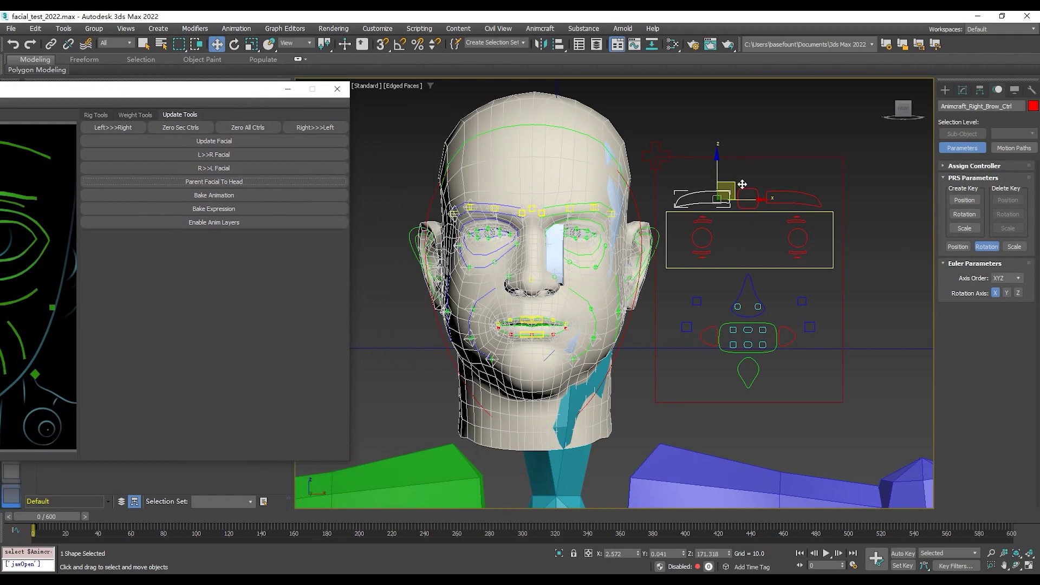
{"action": "mouse_move", "coordinate": [742, 184]}
{"action": "left_mouse_down"}
{"action": "mouse_move", "coordinate": [706, 169]}
{"action": "mouse_move", "coordinate": [746, 155]}
{"action": "mouse_move", "coordinate": [702, 181]}
{"action": "mouse_move", "coordinate": [734, 203]}
{"action": "left_mouse_up"}
{"action": "key", "text": "ctrl+z"}
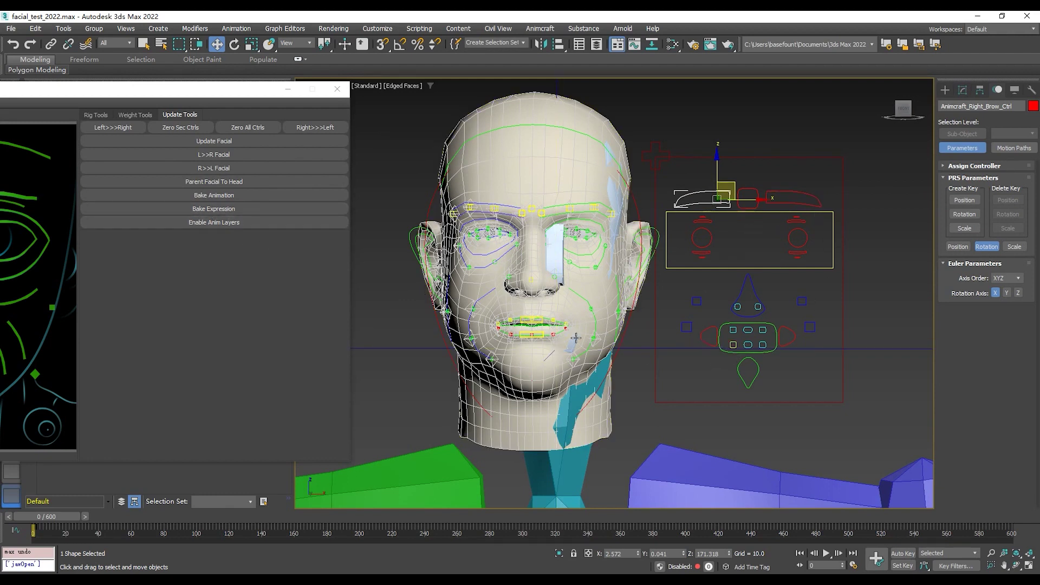
{"action": "mouse_move", "coordinate": [640, 340]}
{"action": "middle_mouse_down", "text": "alt"}
{"action": "mouse_move", "coordinate": [680, 341]}
{"action": "mouse_move", "coordinate": [636, 329]}
{"action": "middle_mouse_up", "text": "alt"}
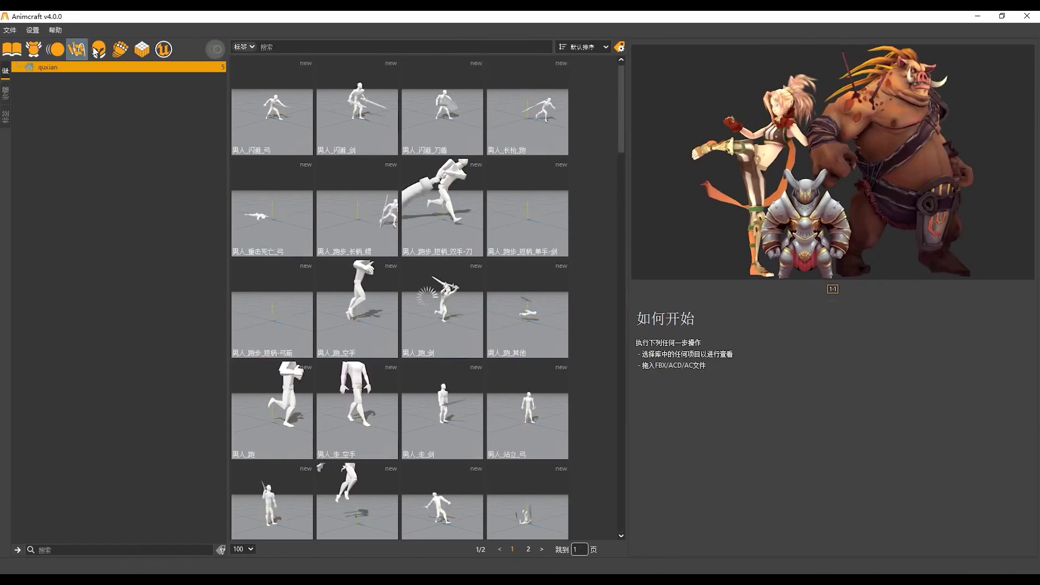
Switch to Animcraft, browse the face and character libraries, preview the face character in UETemp, and return to 3ds Max.
{"action": "left_click", "coordinate": [97, 51]}
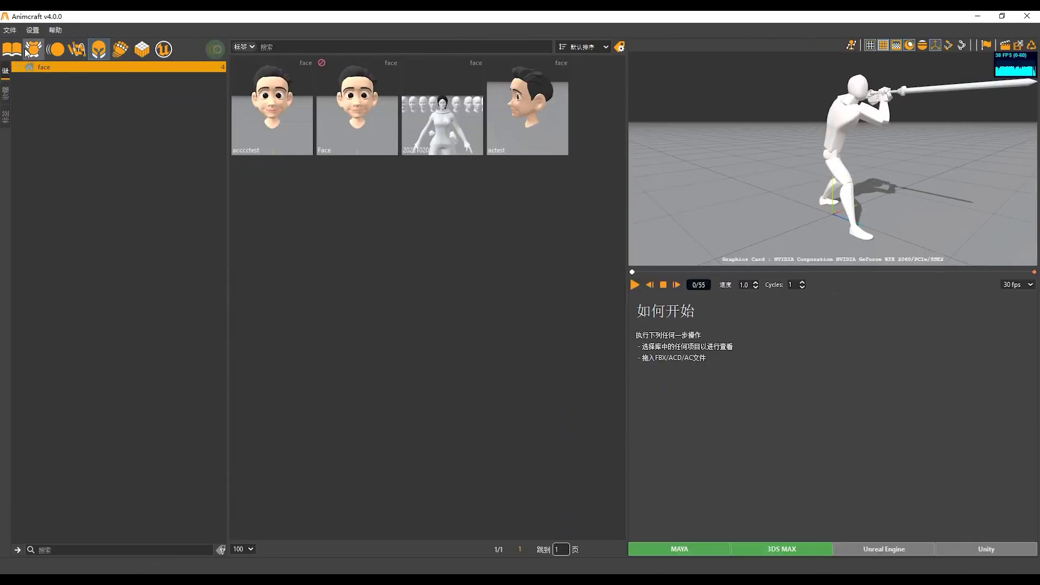
{"action": "left_click", "coordinate": [27, 50]}
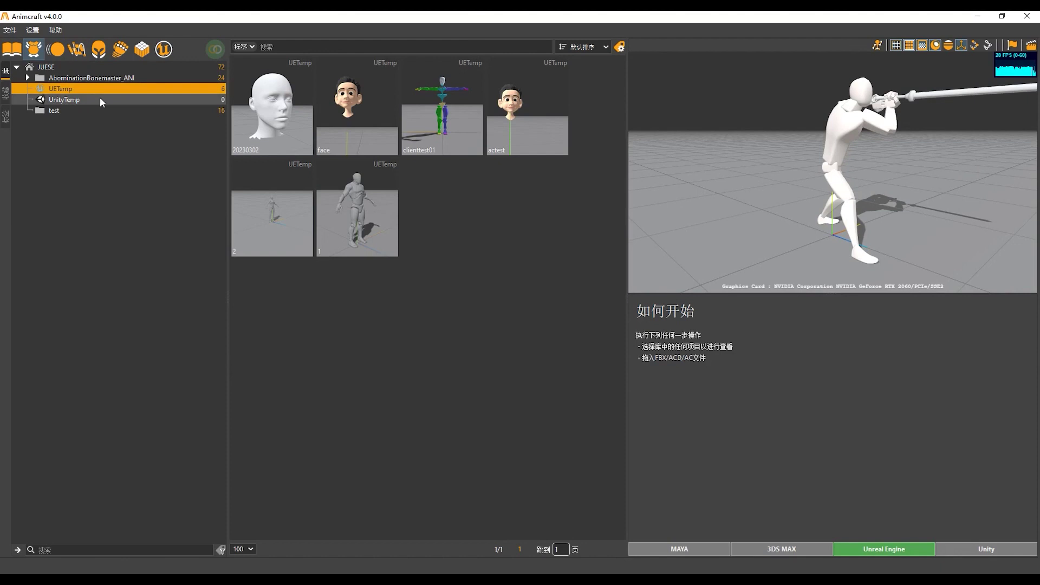
{"action": "left_click", "coordinate": [359, 116]}
{"action": "middle_click_drag", "start_coordinate": [748, 177], "coordinate": [849, 198]}
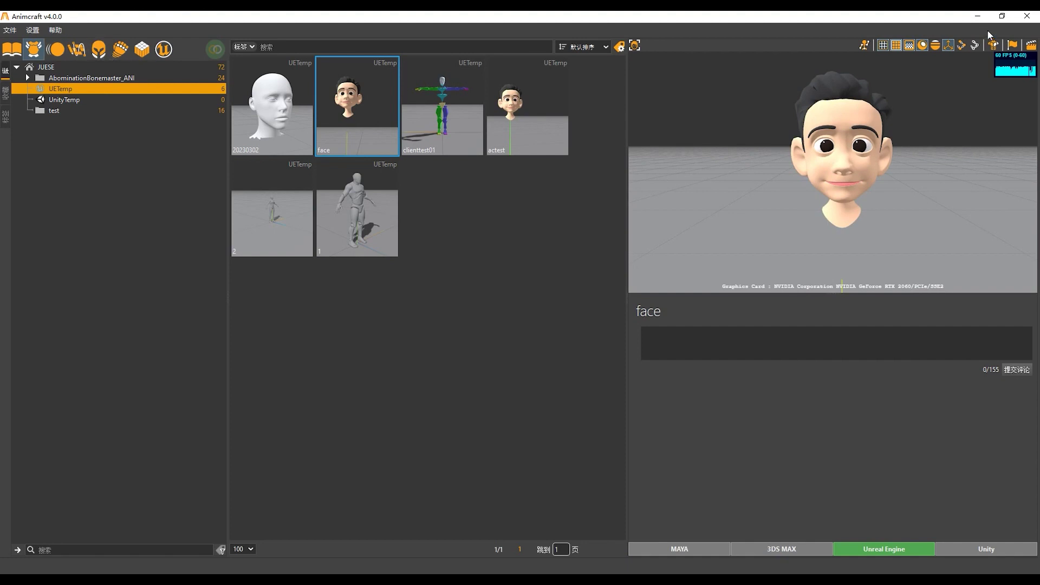
{"action": "left_click", "coordinate": [978, 18]}
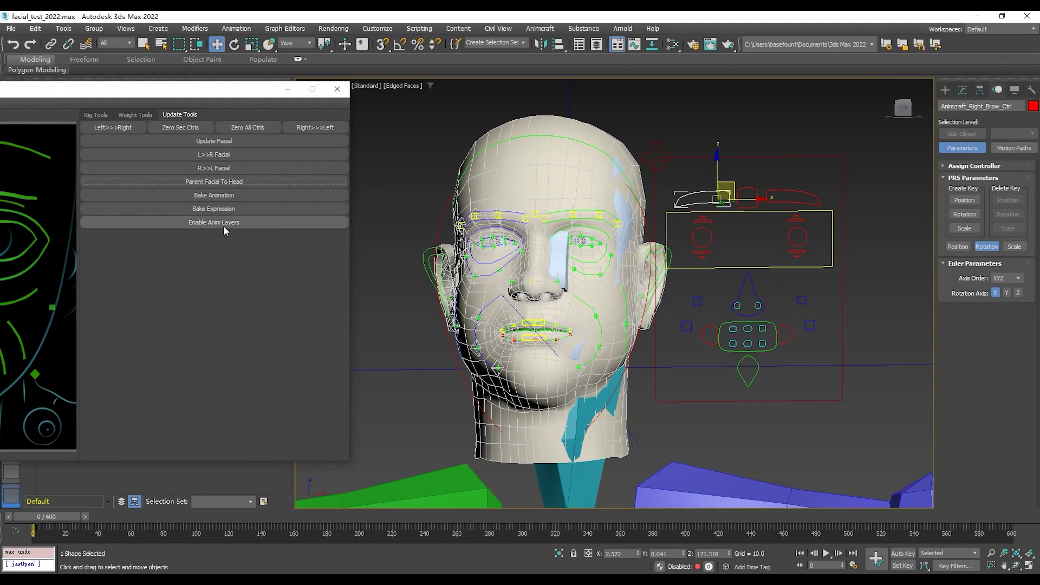
Lower Animcraft_Jaw_Ctrl to about Z 168.55 to open the mouth, and inspect the lips and tongue up close.
{"action": "middle_click_drag", "start_coordinate": [690, 305], "coordinate": [596, 259], "text": "alt"}
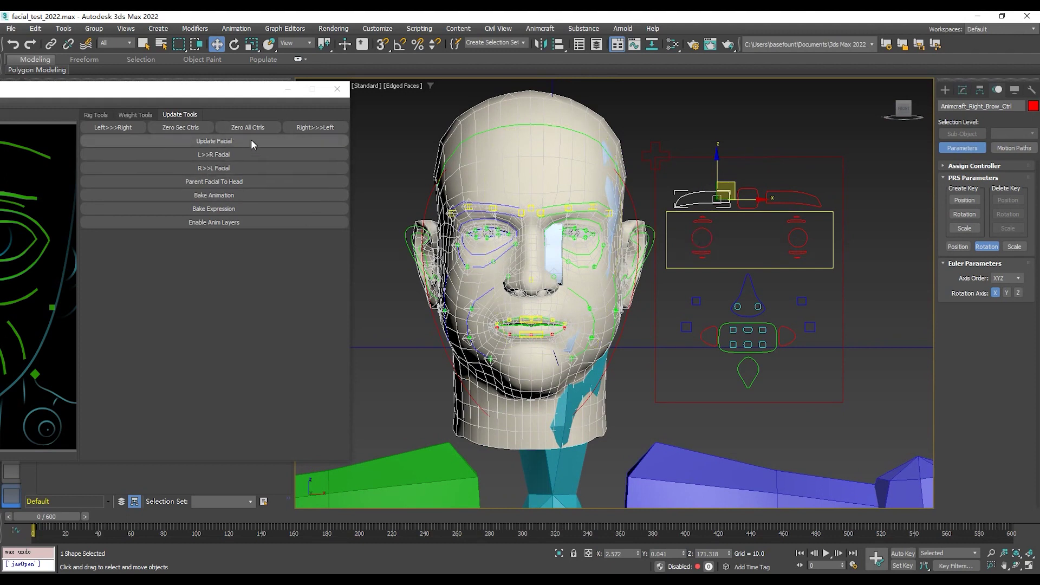
{"action": "left_click", "coordinate": [758, 369]}
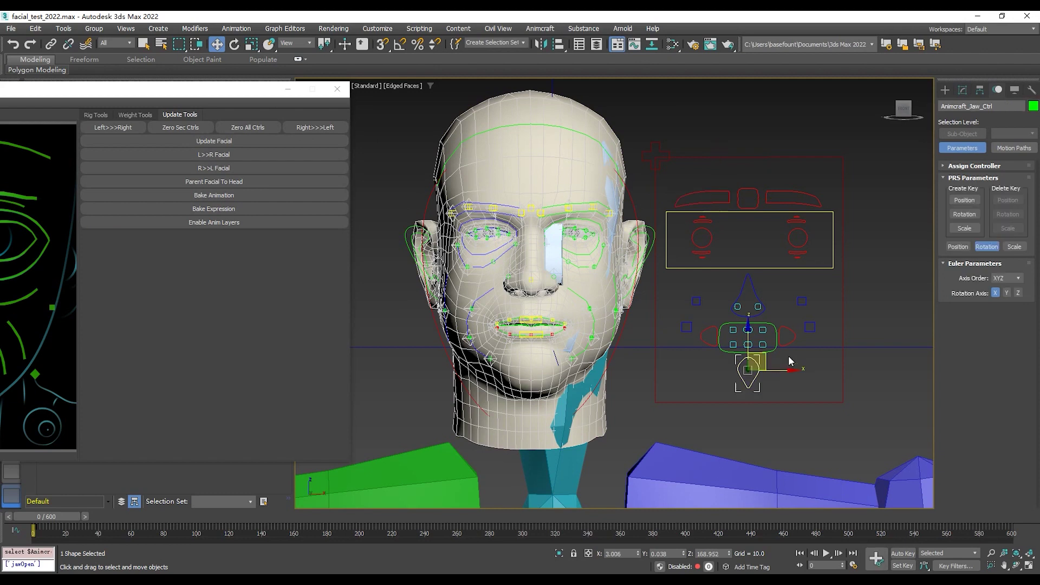
{"action": "left_click_drag", "start_coordinate": [753, 351], "coordinate": [753, 380]}
{"action": "scroll", "coordinate": [561, 400], "scroll_direction": "up", "scroll_amount": 5}
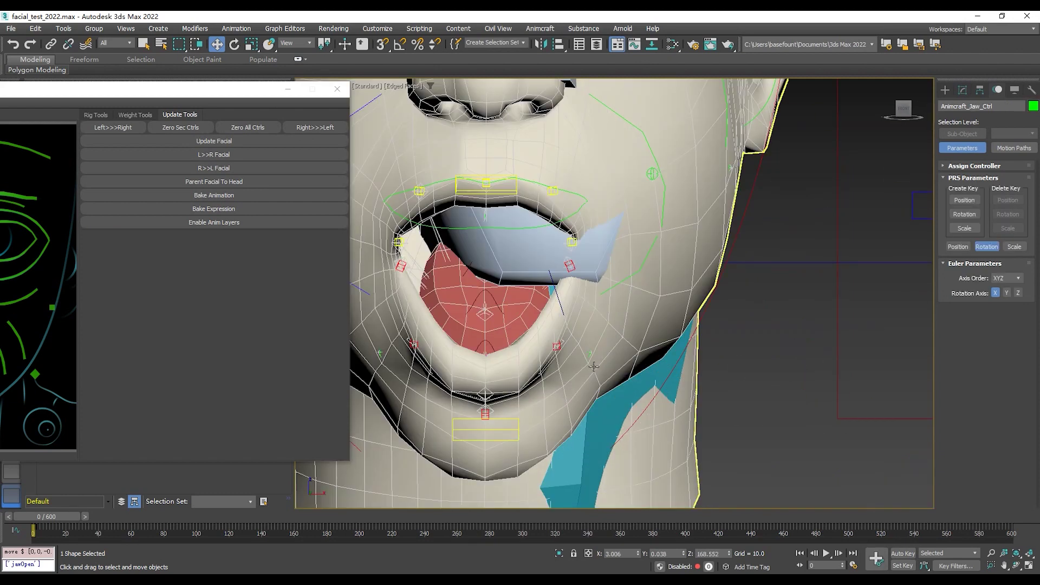
{"action": "scroll", "coordinate": [718, 349], "scroll_direction": "down", "scroll_amount": 5}
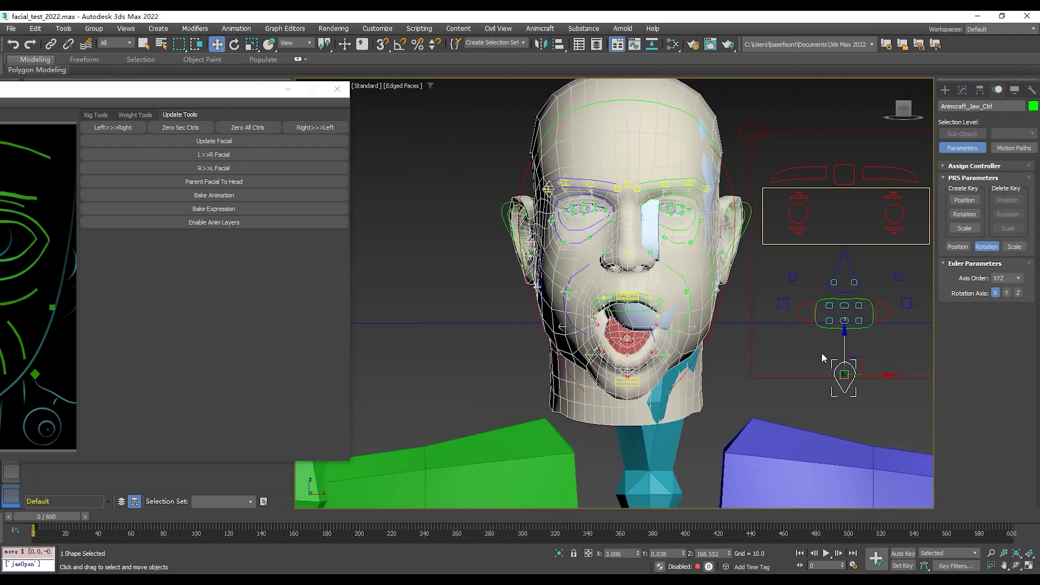
{"action": "scroll", "coordinate": [718, 329], "scroll_direction": "up", "scroll_amount": 4}
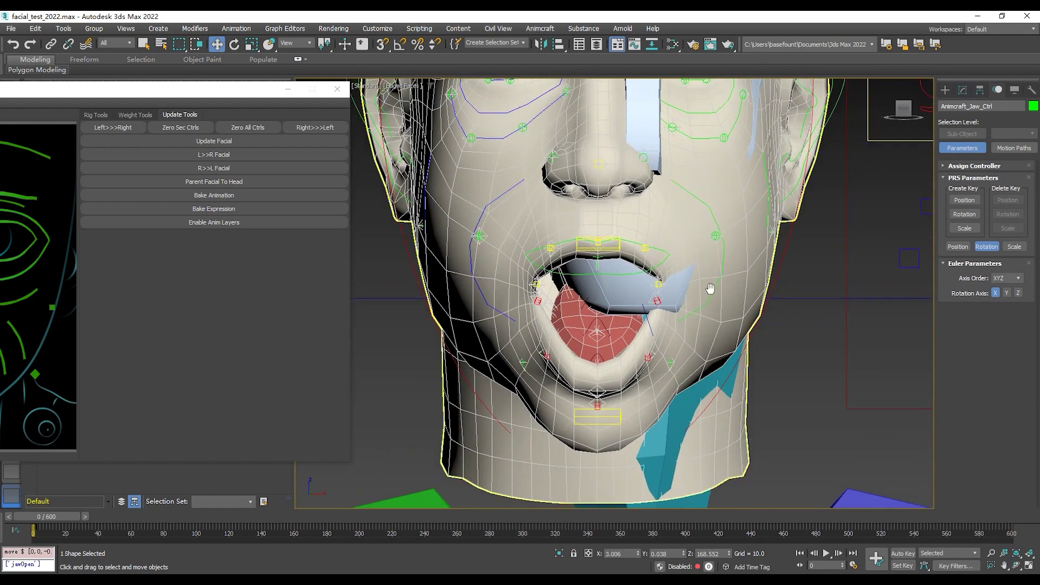
{"action": "scroll", "coordinate": [772, 312], "scroll_direction": "down", "scroll_amount": 2}
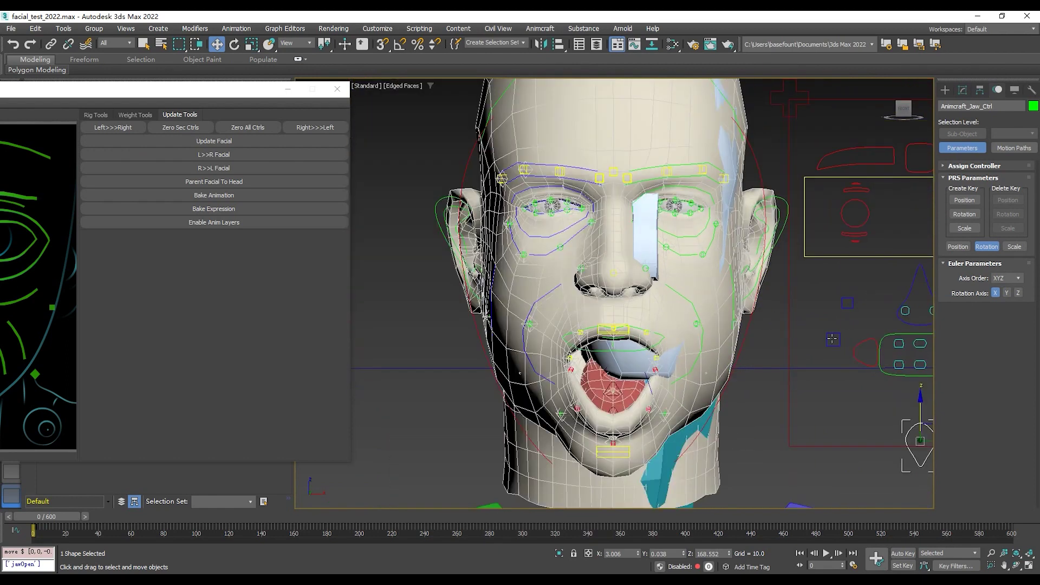
Bring the Advanced Facial Rig Editor window fully back into view beside the open-mouthed face.
{"action": "mouse_move", "coordinate": [935, 380]}
{"action": "left_mouse_down"}
{"action": "mouse_move", "coordinate": [932, 342]}
{"action": "mouse_move", "coordinate": [929, 366]}
{"action": "left_mouse_up"}
{"action": "left_click_drag", "start_coordinate": [233, 92], "coordinate": [465, 78]}
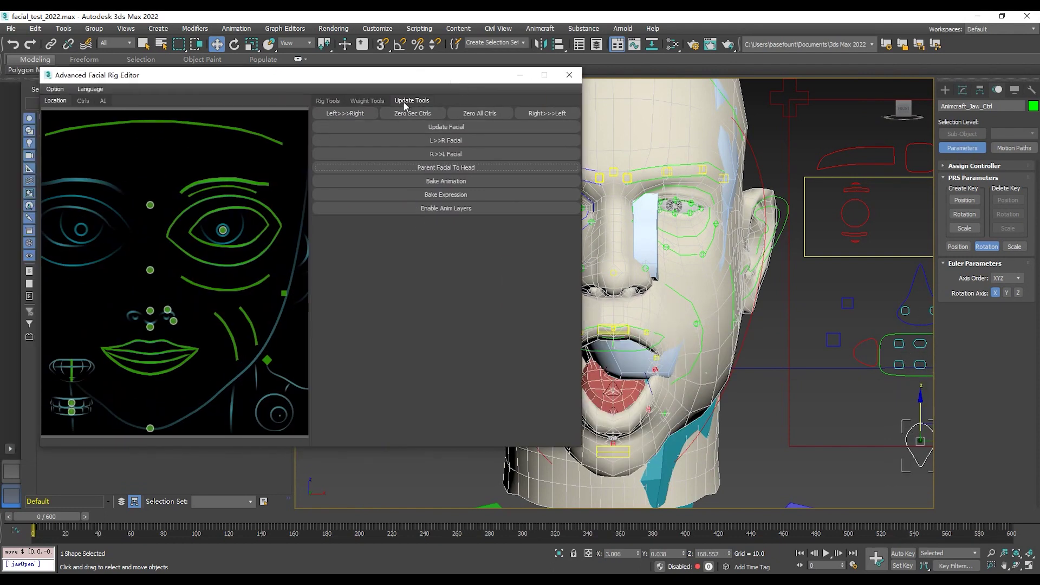